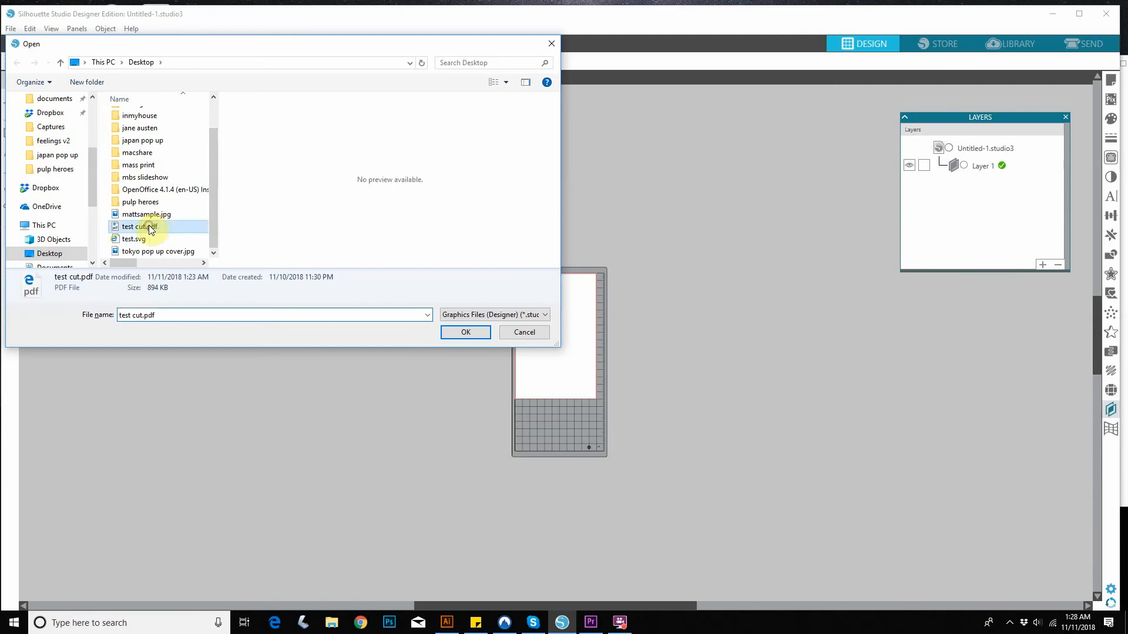
Open test cut.pdf and import it as a vector with grouping enabled.
click(465, 333)
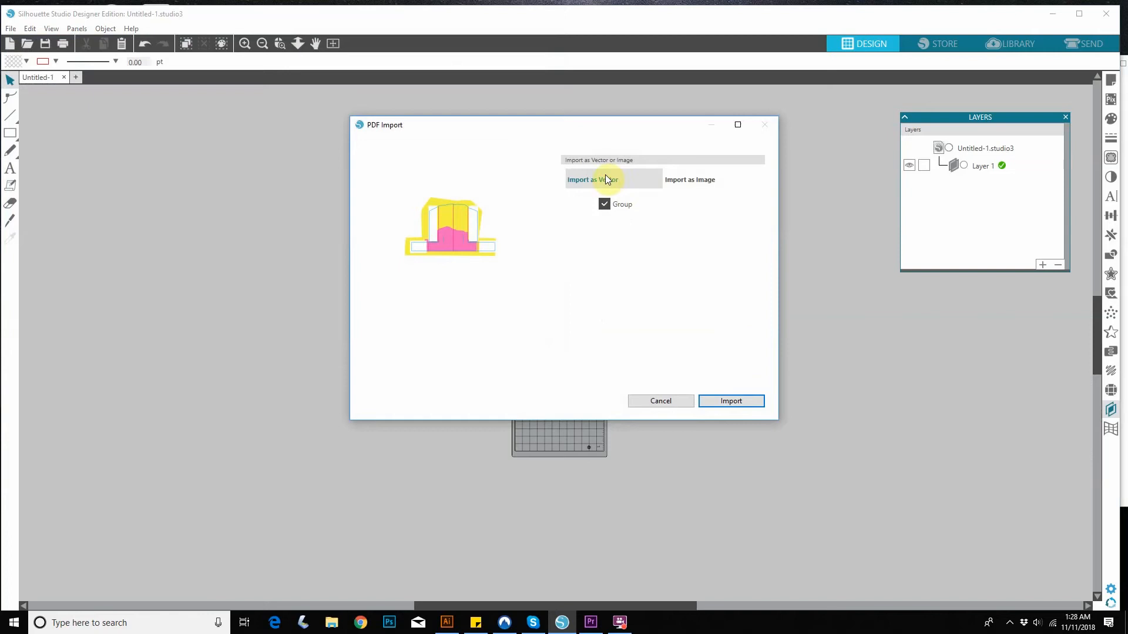
click(604, 204)
click(604, 205)
click(738, 401)
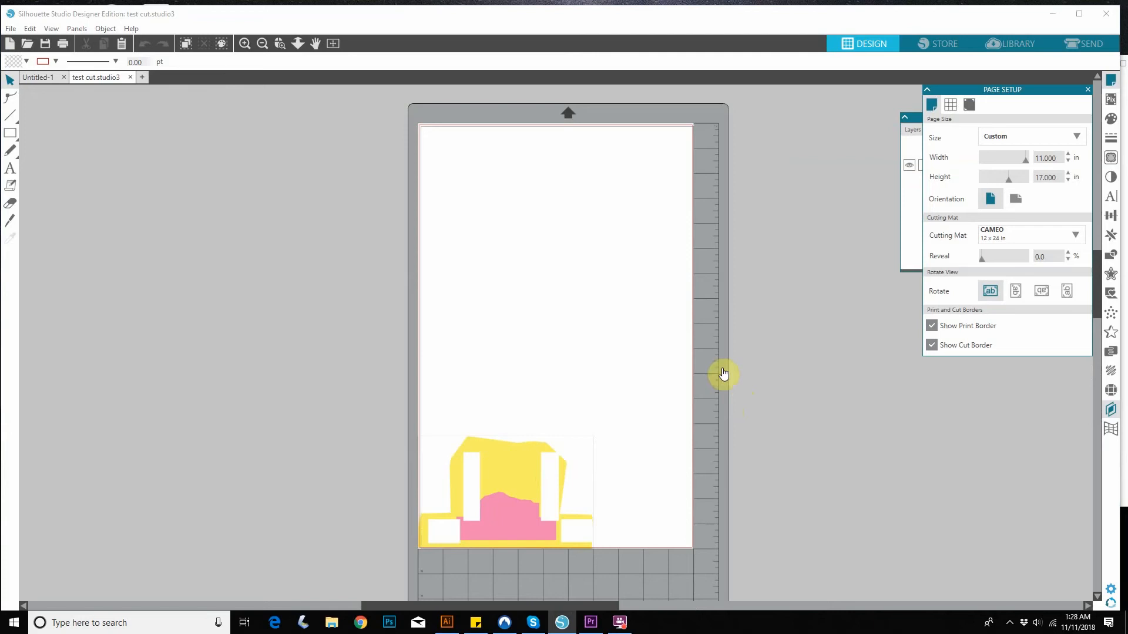
Expand Layer 1 in the layer list and check its visibility and that of its sublayer.
click(915, 185)
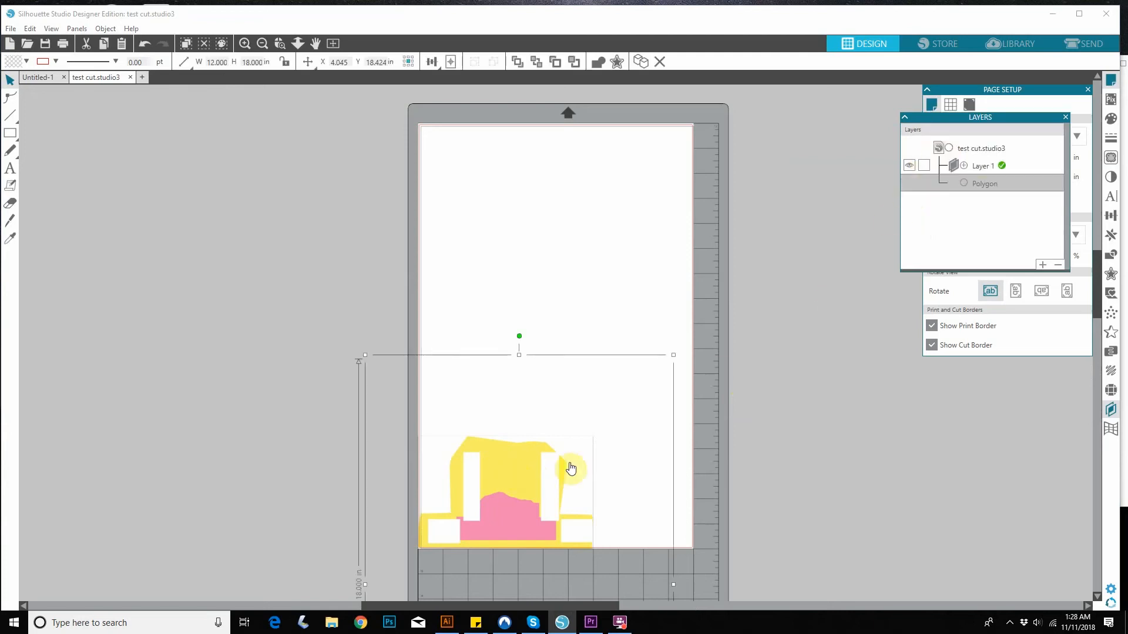
click(964, 166)
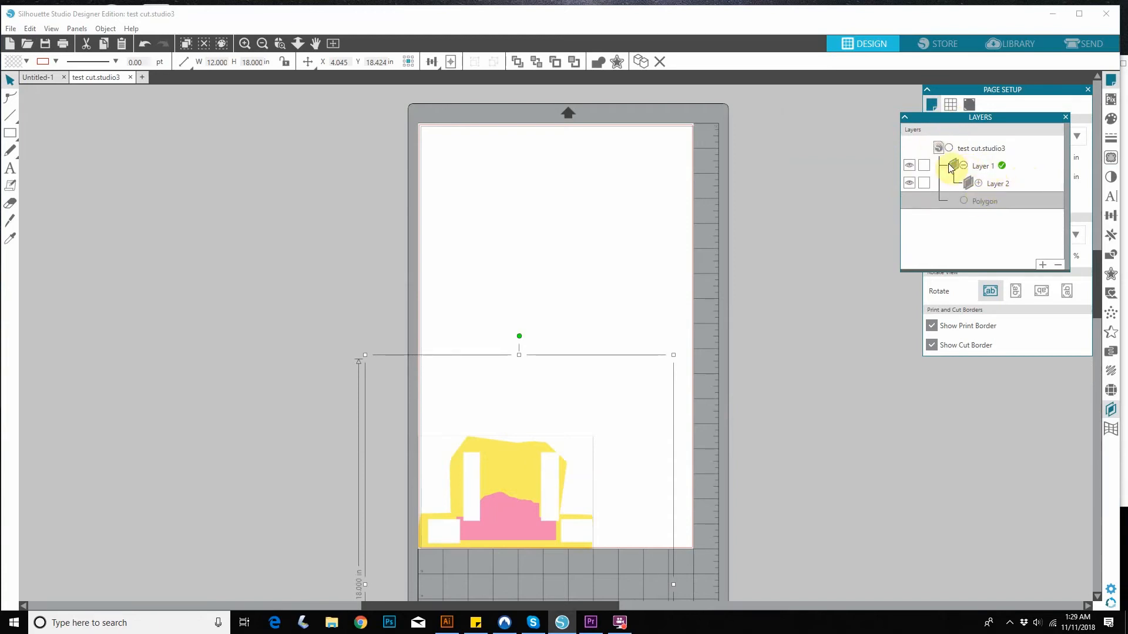
click(910, 167)
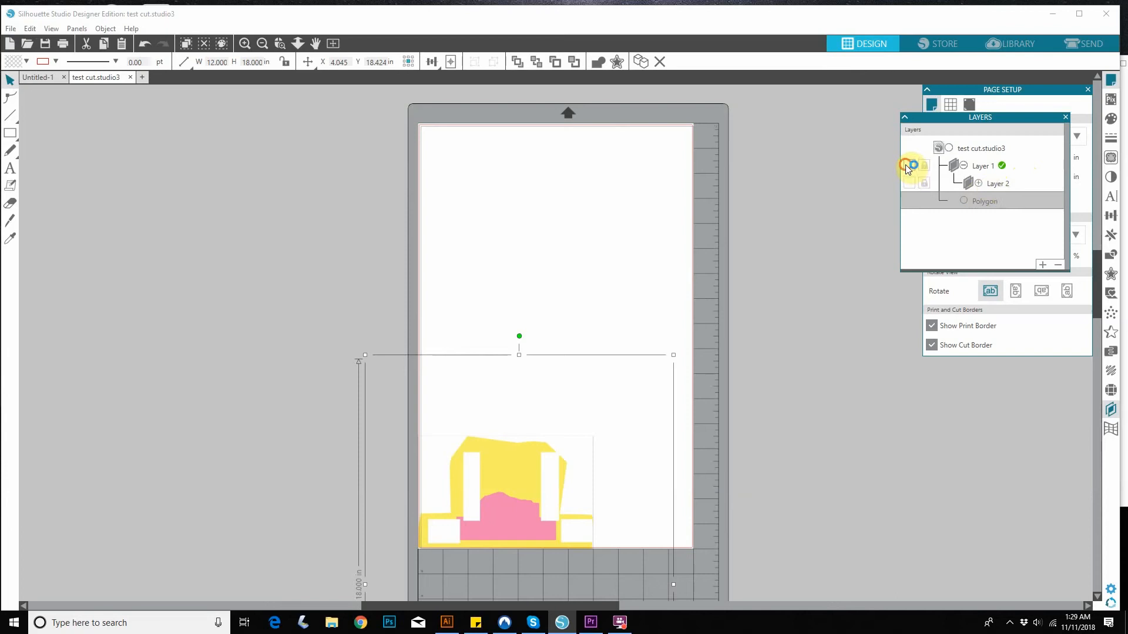
Move Layer 1, with its sublayer Layer 2, below the Polygon in the layer list so the cut lines show over the artwork.
click(986, 167)
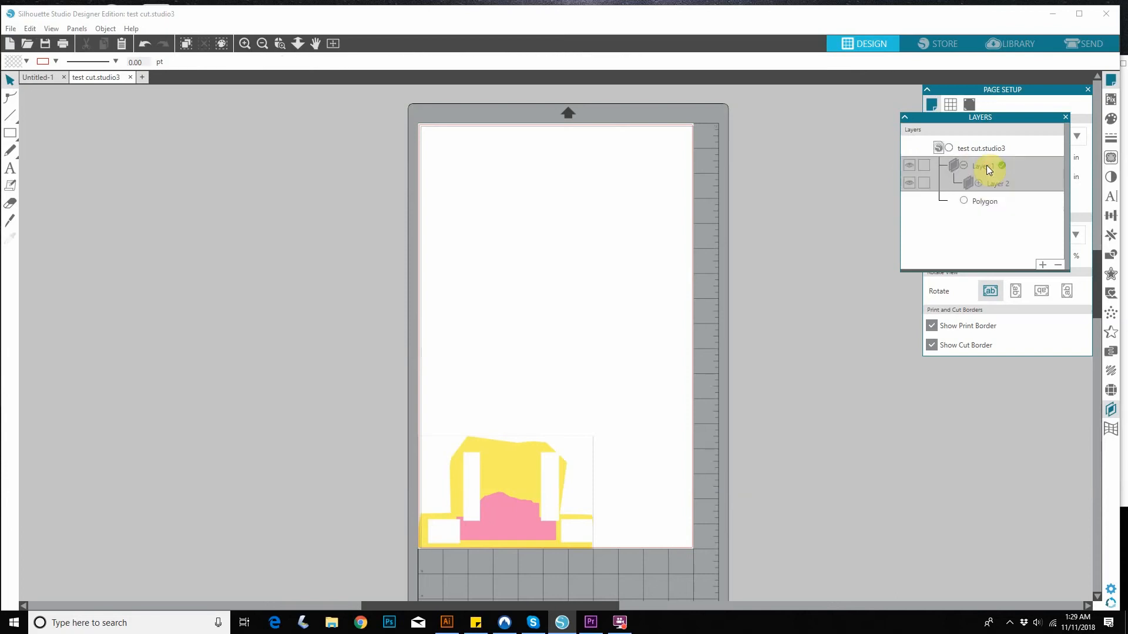
click(991, 182)
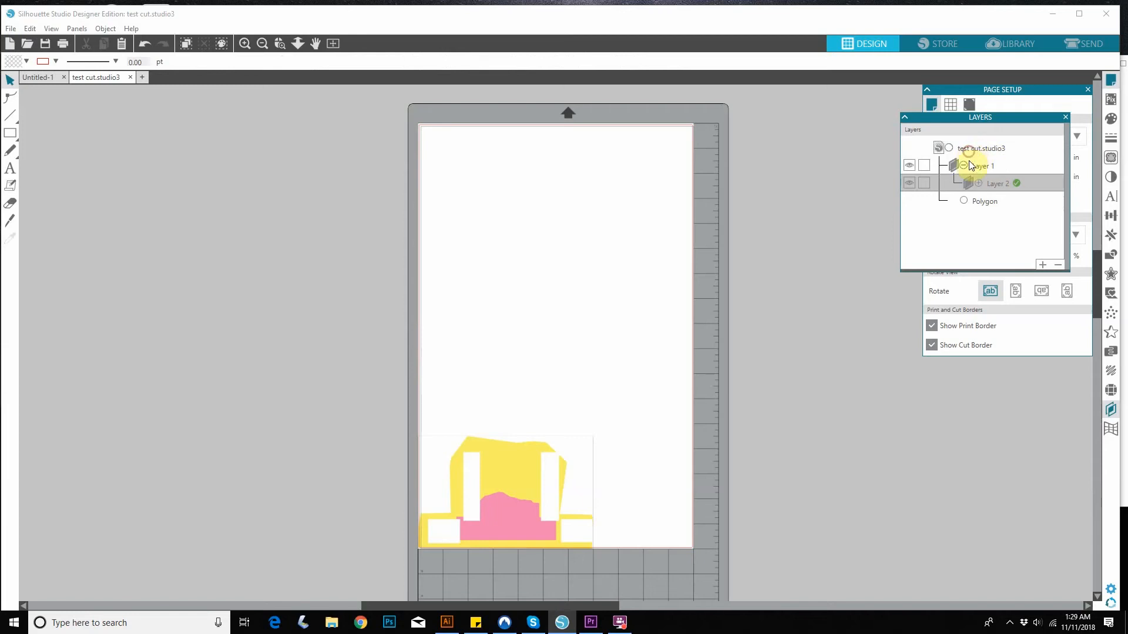
click(983, 167)
click(1006, 201)
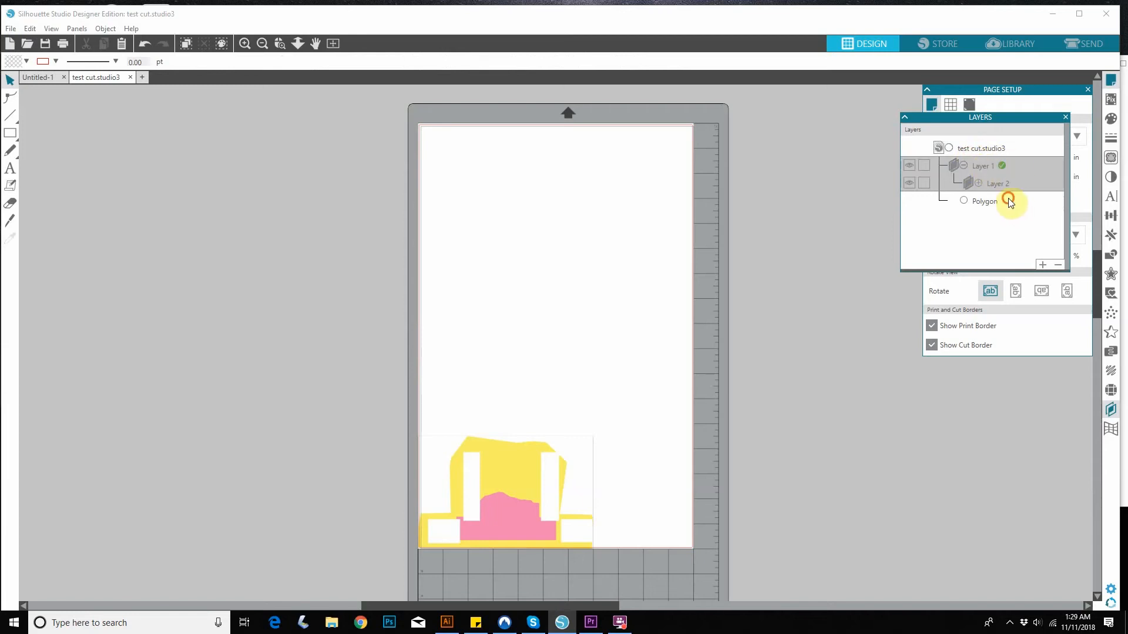
click(985, 167)
drag(984, 168, 981, 203)
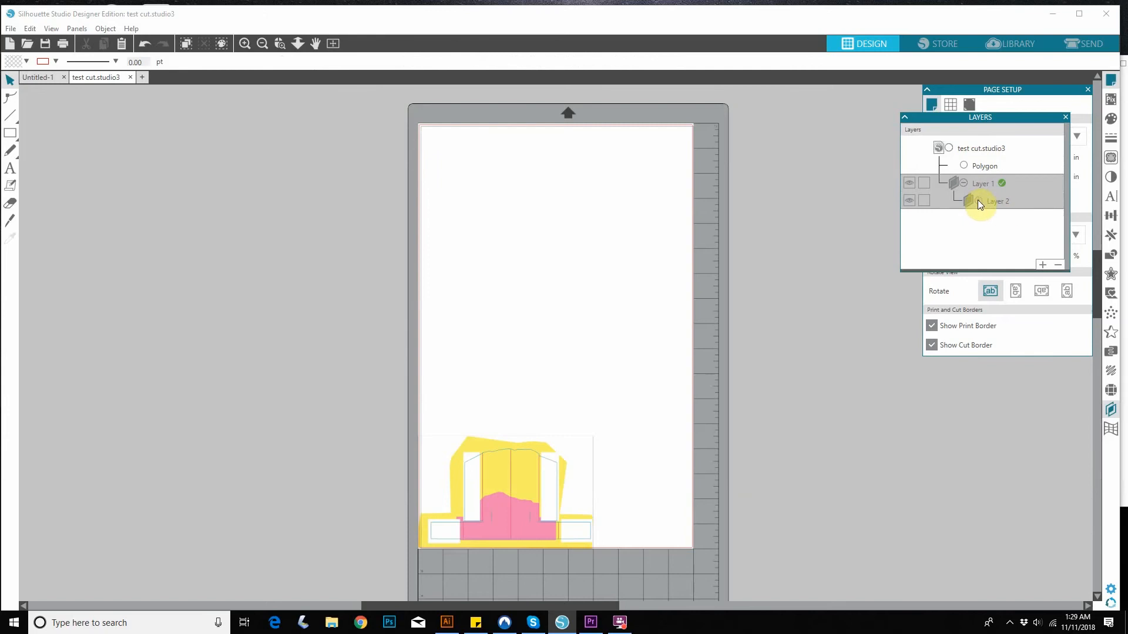
Turn the visibility of Layer 2 and Layer 1 off and on to check what each contains.
click(906, 201)
click(905, 201)
click(909, 183)
click(908, 184)
Select the whole imported design and move it to the upper part of the page, inside the borders.
click(981, 165)
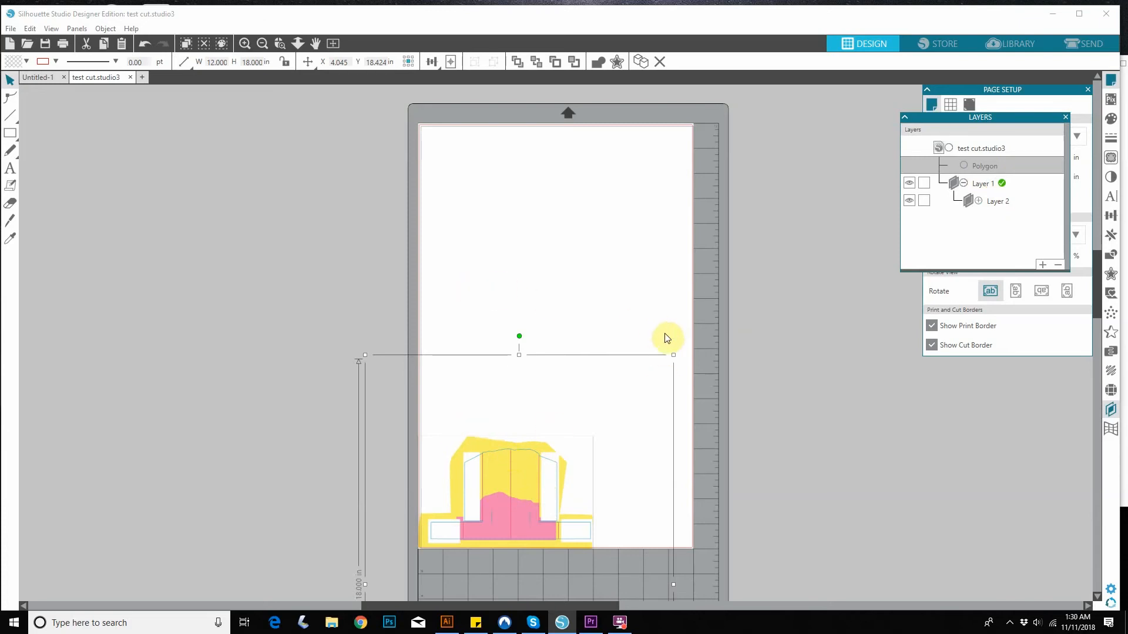
key(i)
key(ctrl+a)
key(v)
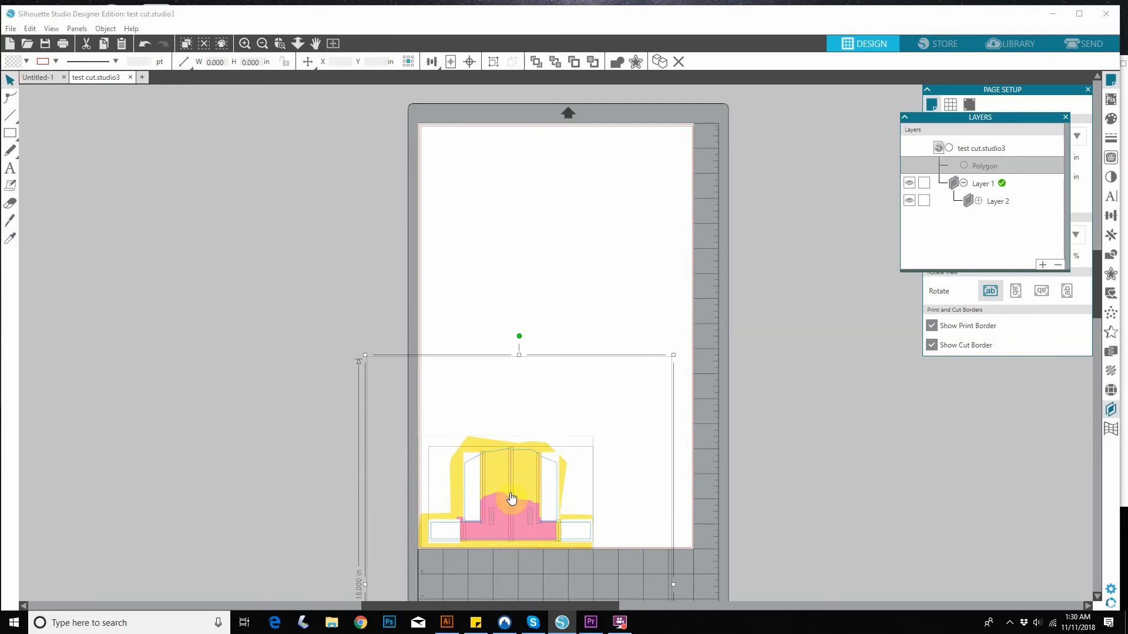
drag(511, 499, 530, 205)
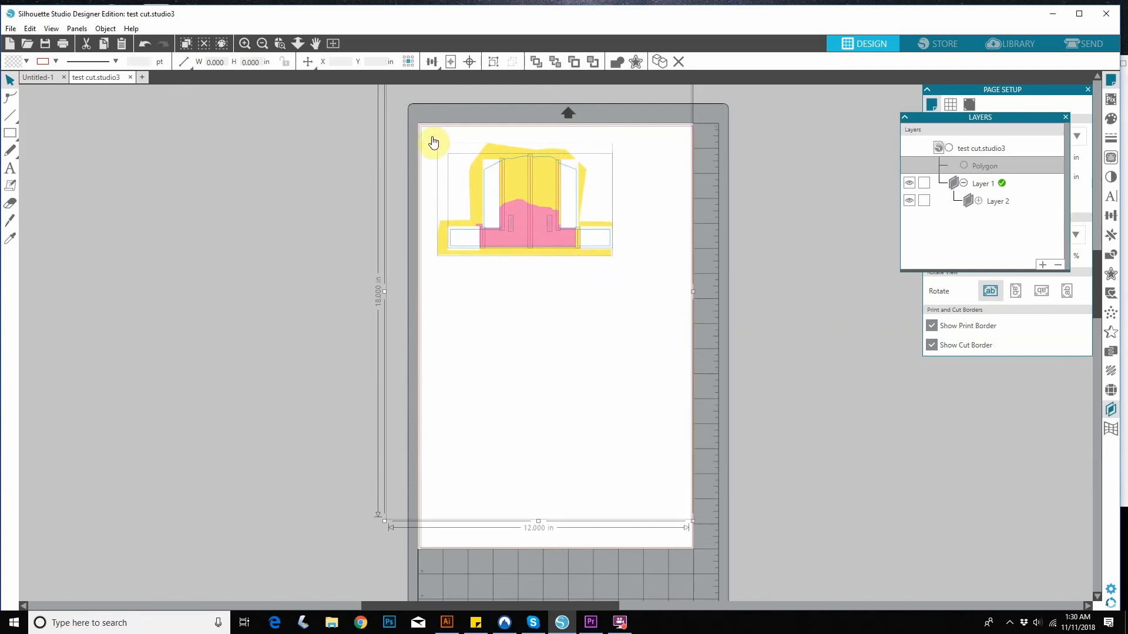
click(709, 182)
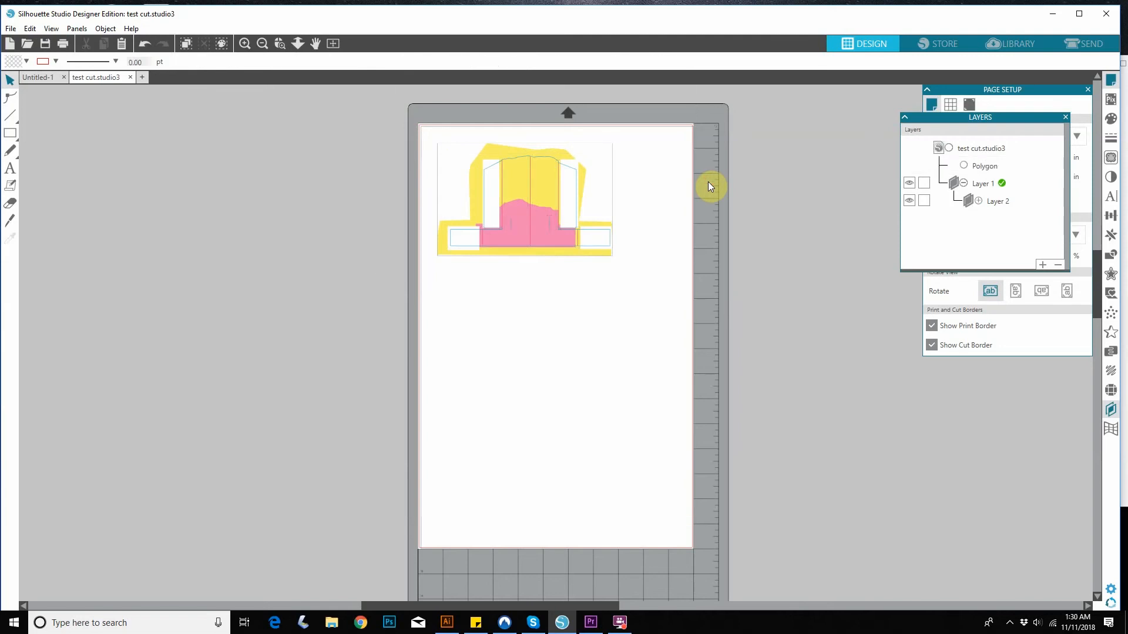
Examine how the artwork and cut lines select together and which lines Layer 1 and Layer 2 control.
click(577, 205)
click(746, 166)
click(515, 241)
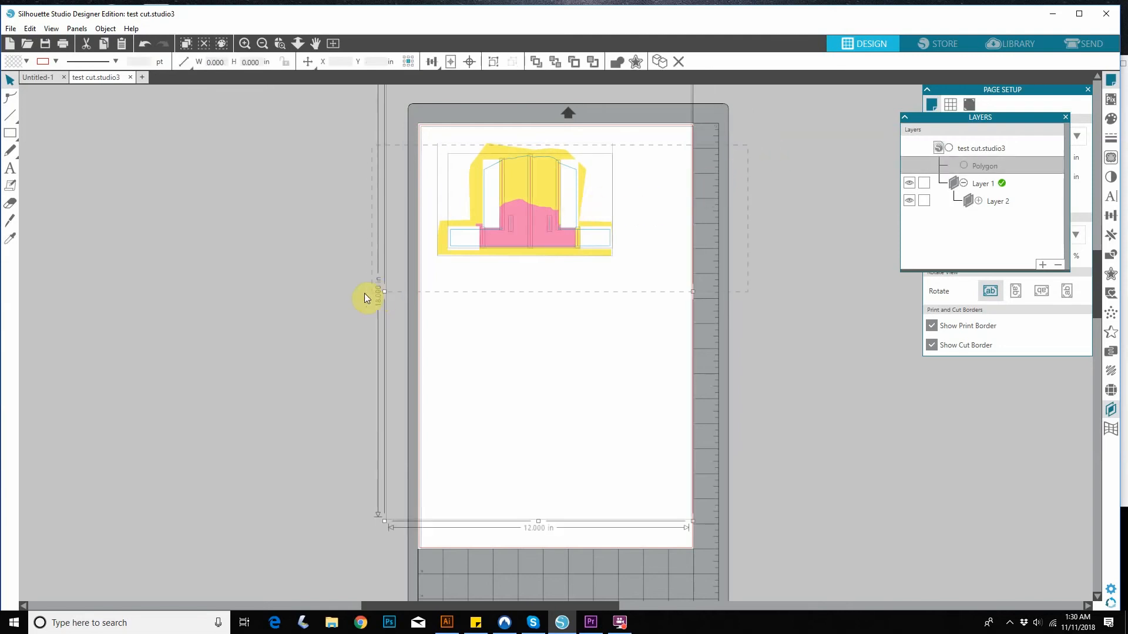
click(735, 224)
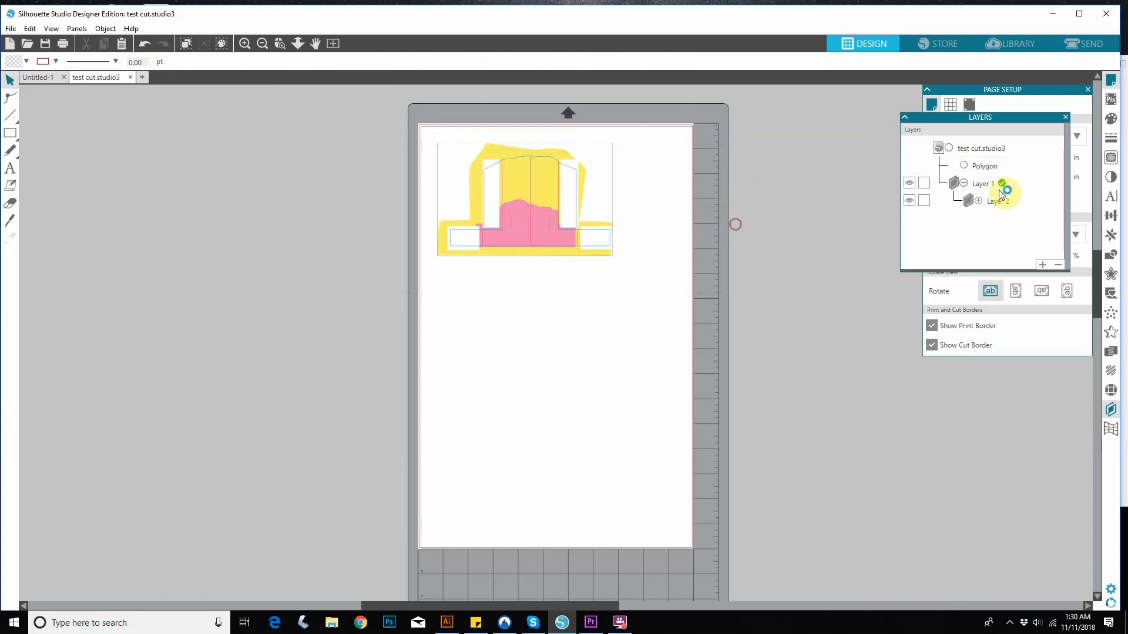
click(908, 183)
click(908, 201)
click(909, 200)
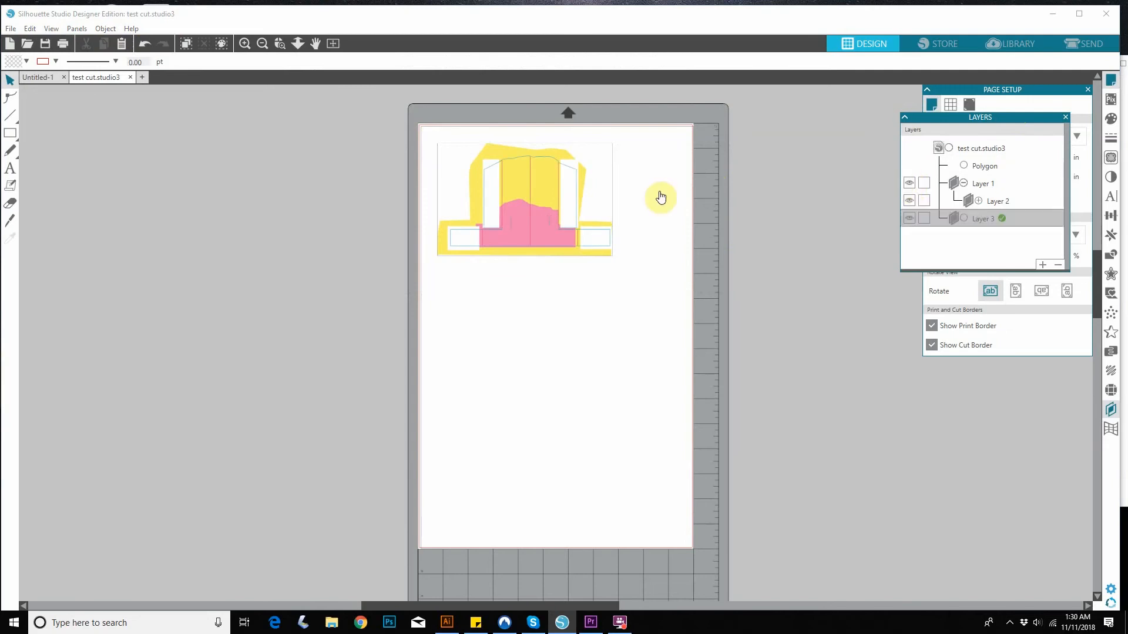
Add a new layer and move the Polygon artwork into it.
click(661, 197)
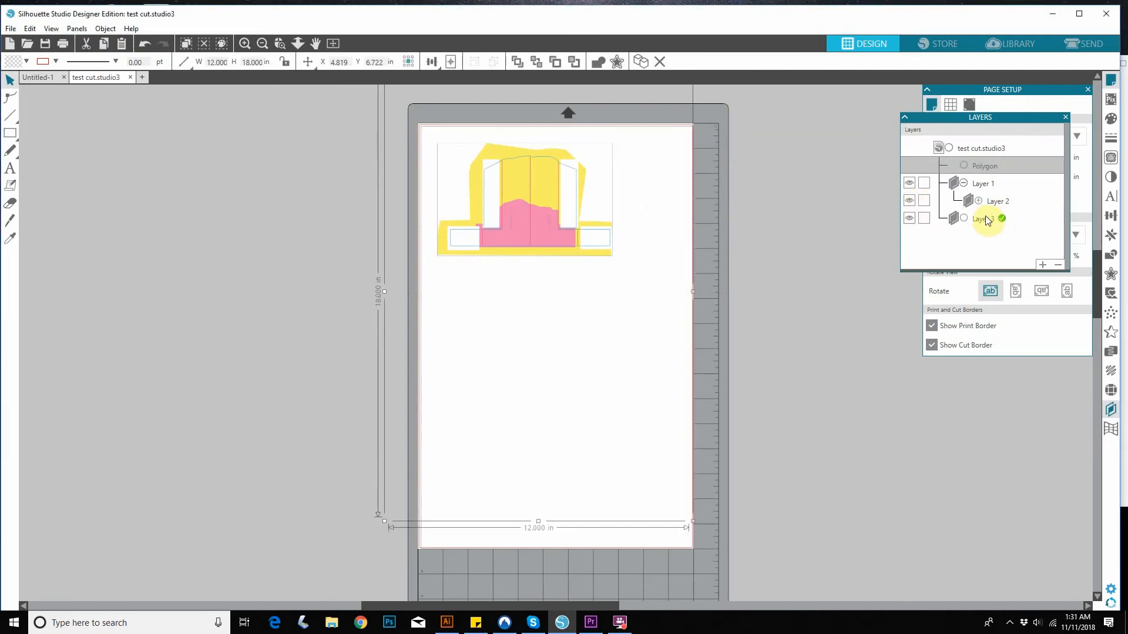
click(1036, 229)
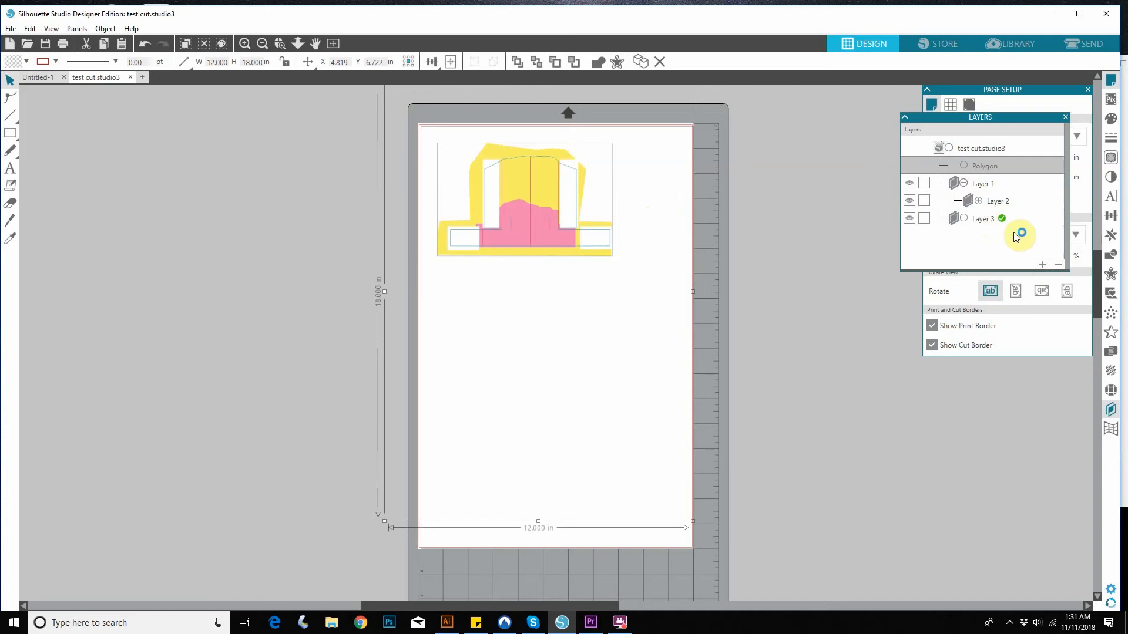
drag(984, 164, 957, 235)
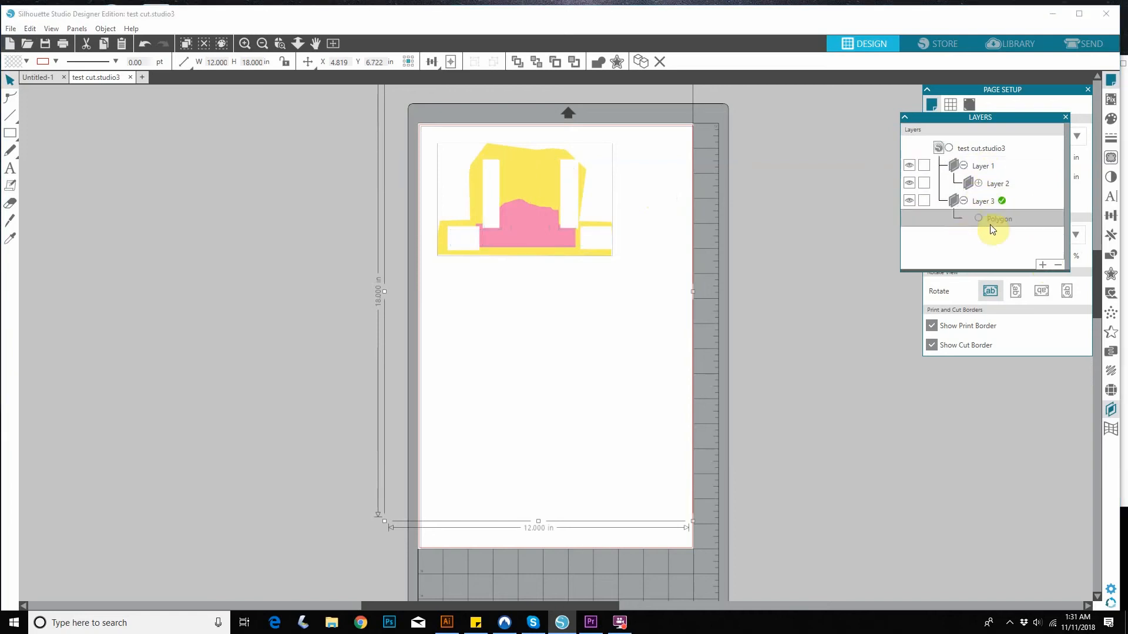
Collapse Layer 1, move Layer 3 above it in the layer list, and hide Layer 3.
click(963, 167)
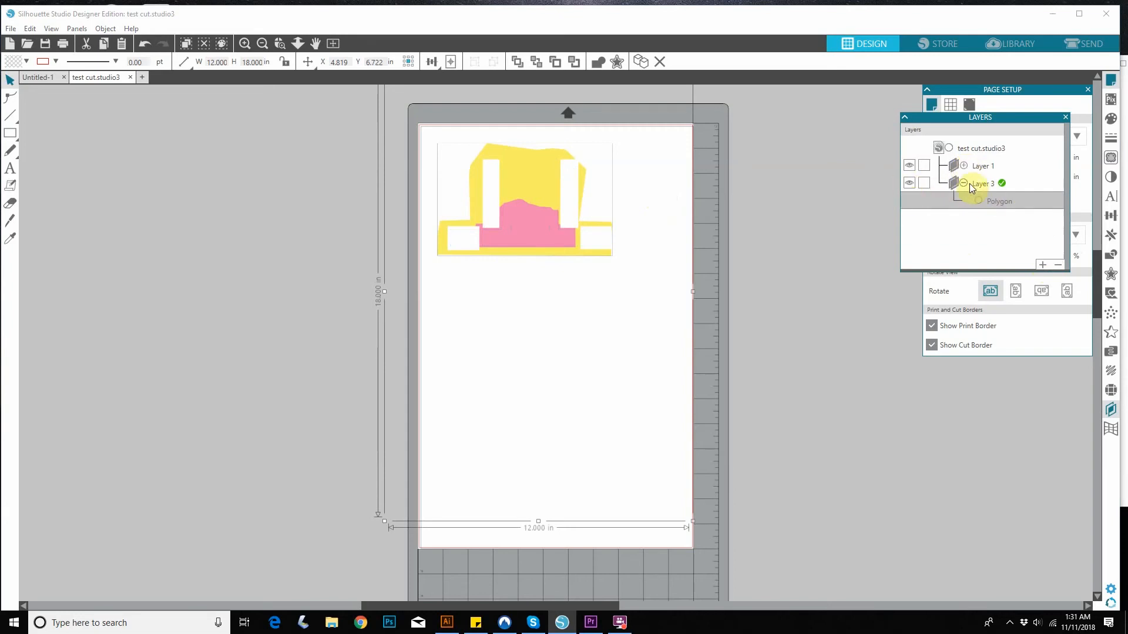
drag(993, 184, 985, 154)
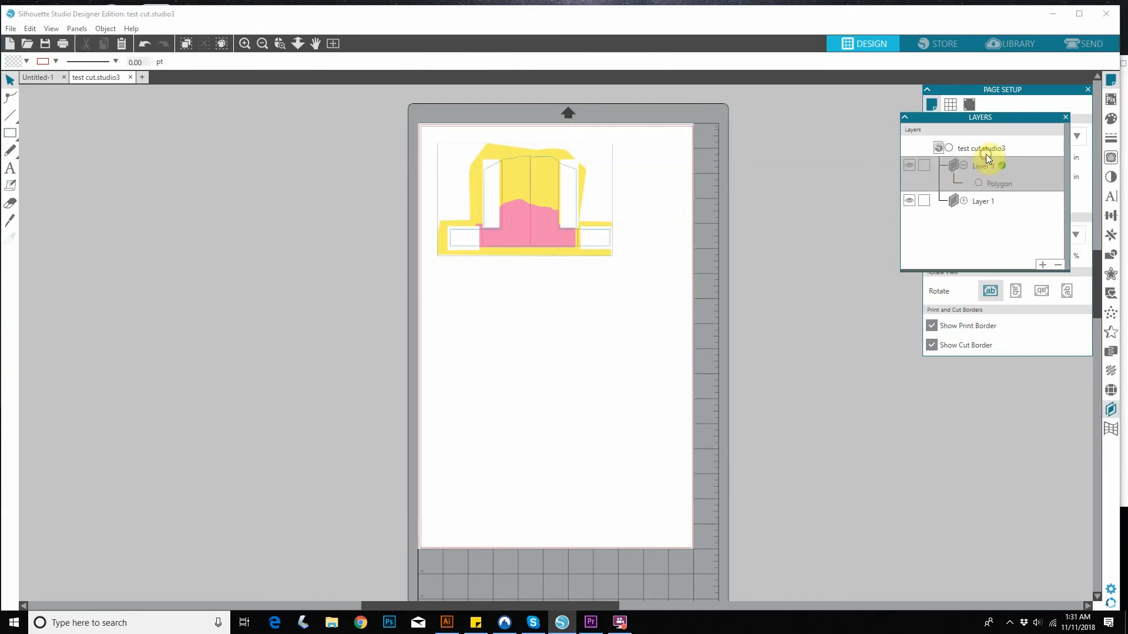
click(909, 165)
click(908, 166)
click(907, 165)
Select all lines with line color RGB (231,38,131) using Select by Color and give them a short-dash line style.
click(106, 28)
mouse_move(72, 31)
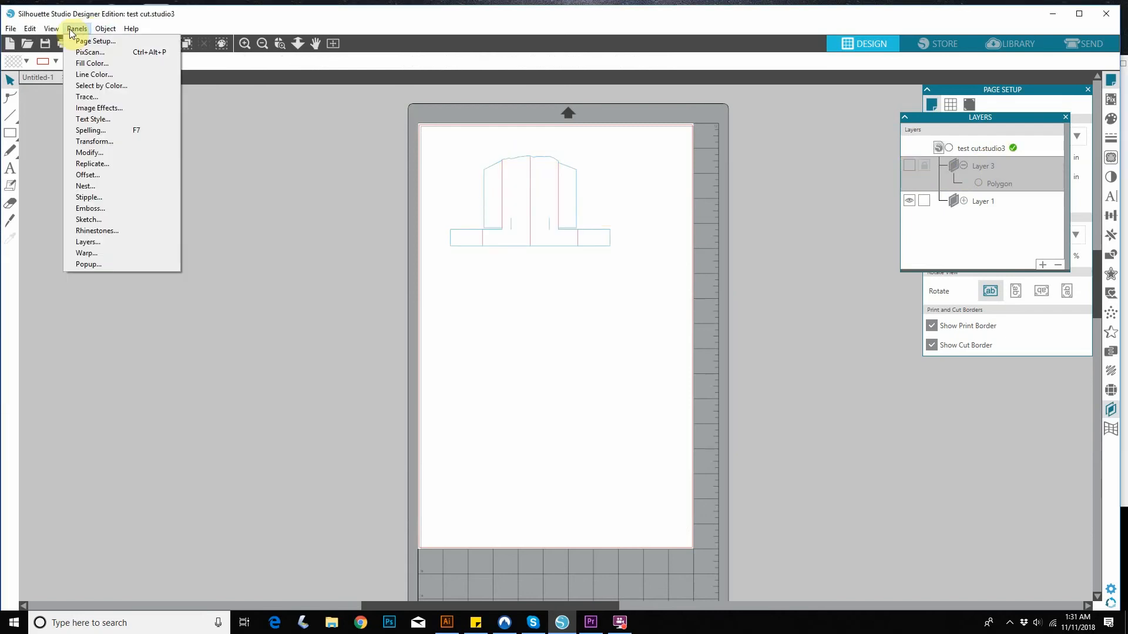
click(87, 86)
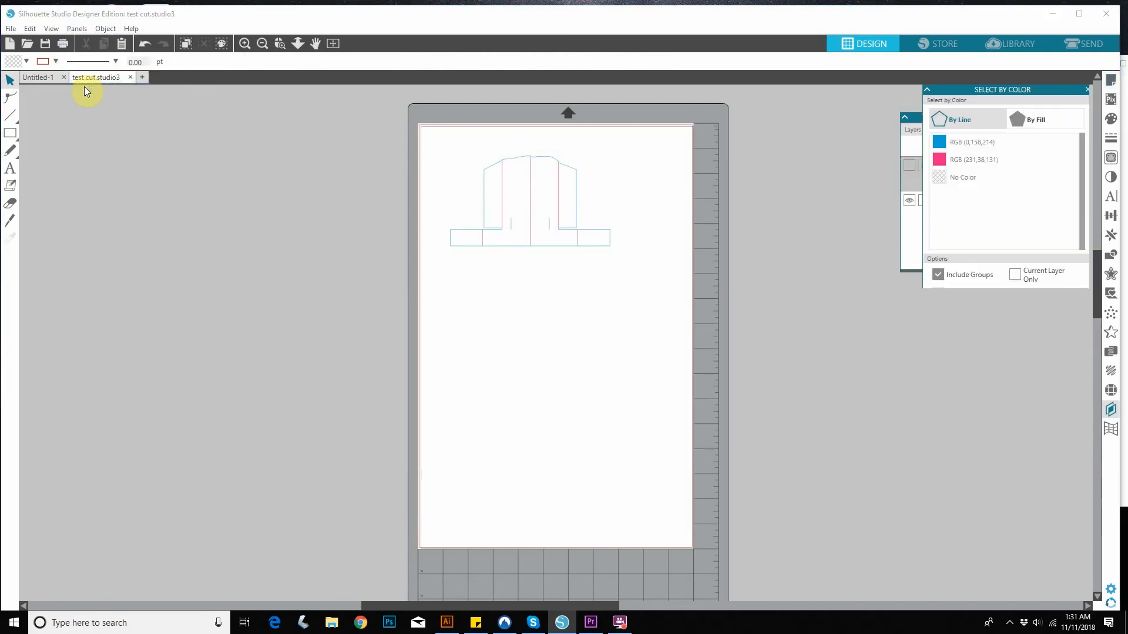
click(1002, 160)
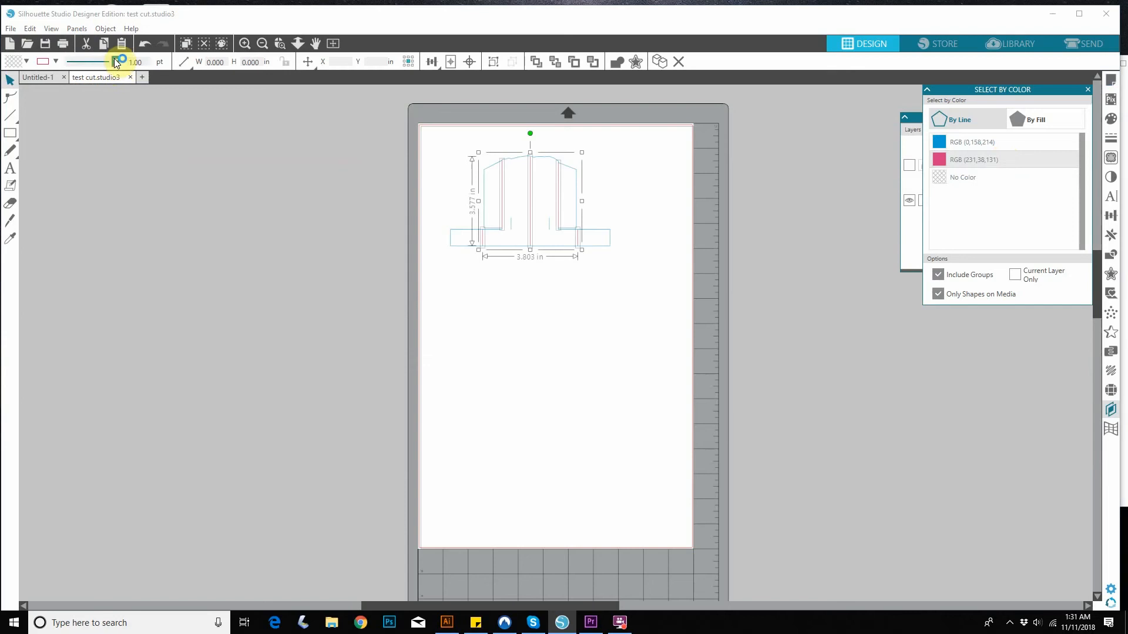
click(116, 61)
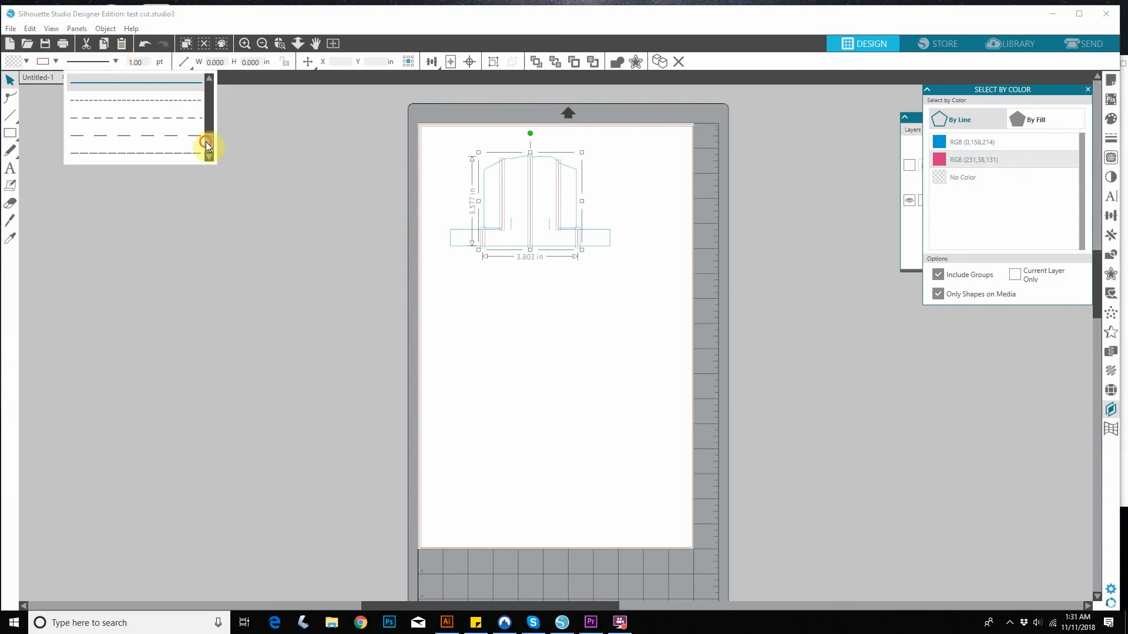
drag(206, 143, 209, 71)
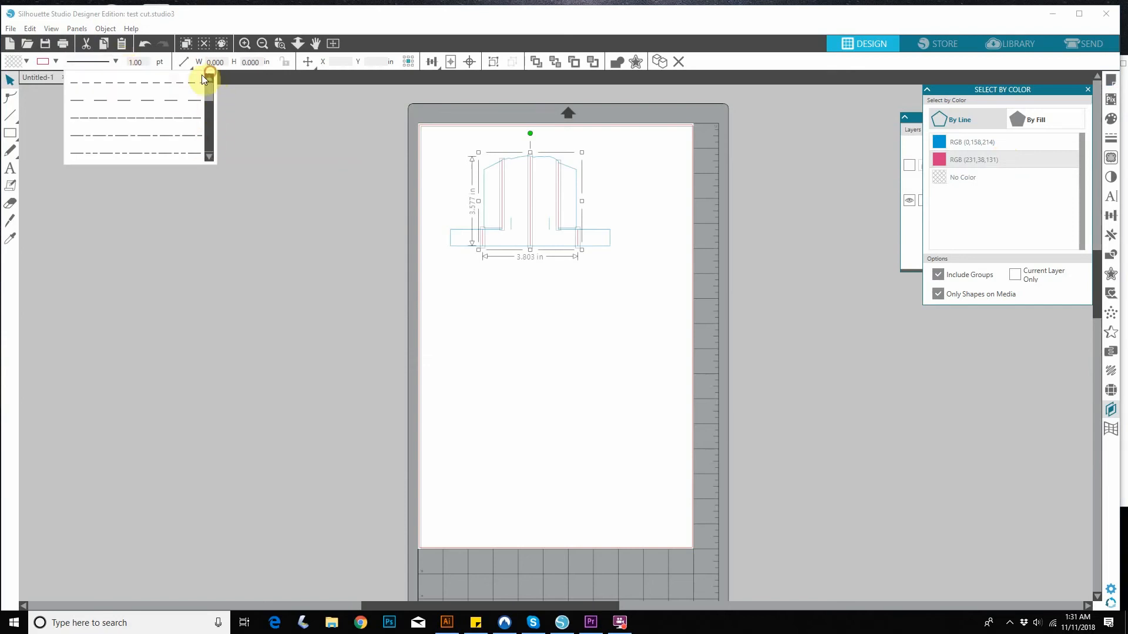
click(166, 82)
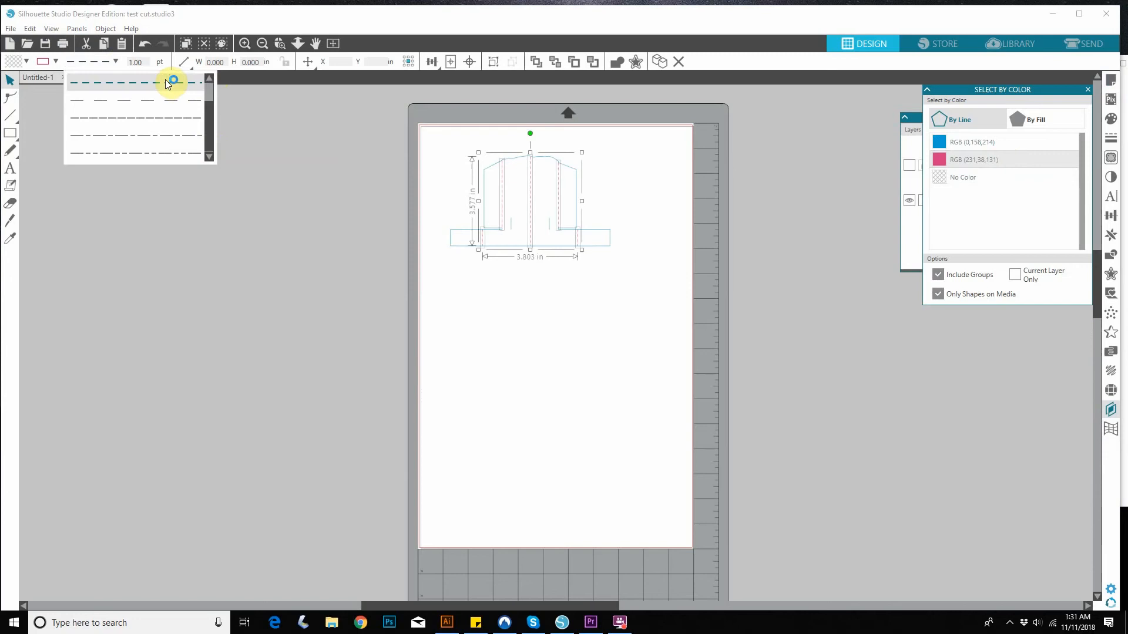
click(727, 222)
click(613, 200)
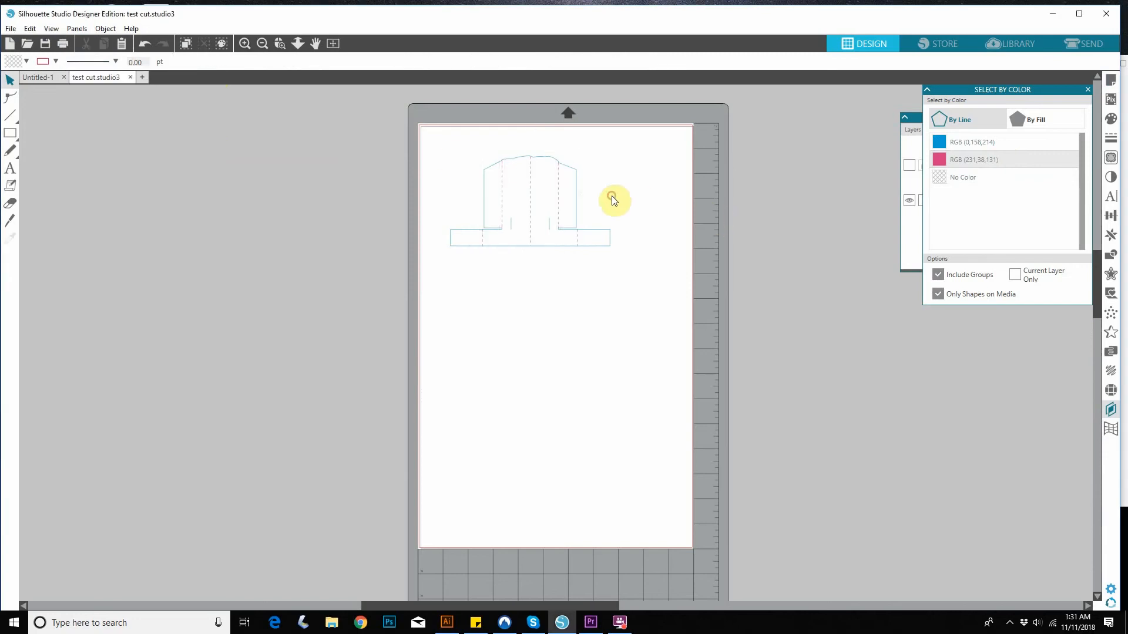
click(613, 201)
click(711, 184)
Make Layer 3 with the printed artwork visible again.
click(918, 119)
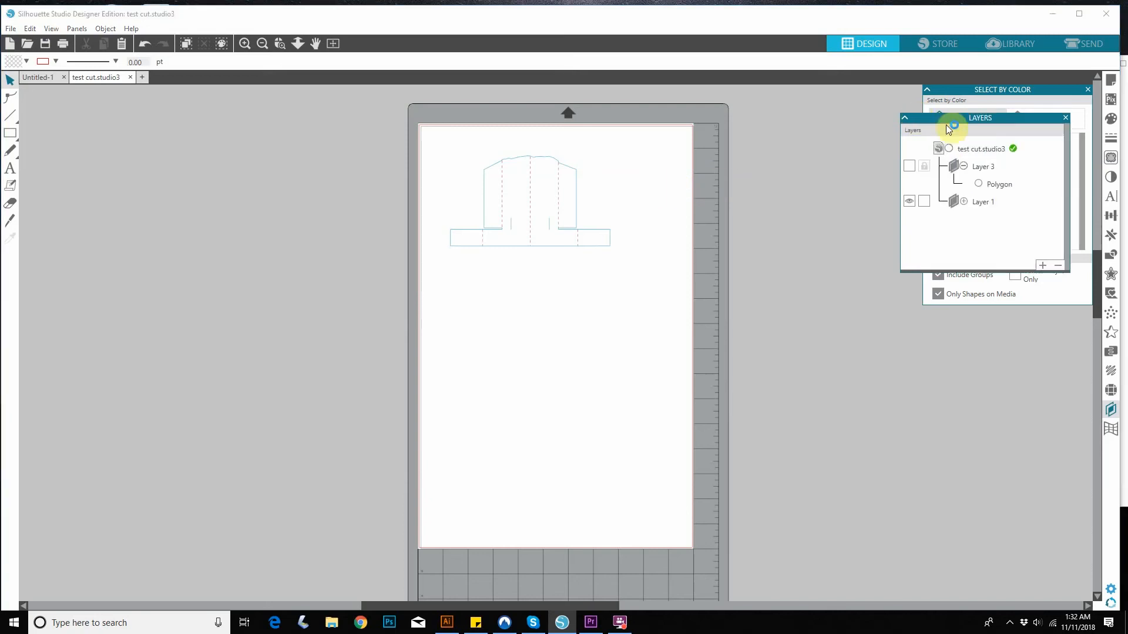
click(911, 165)
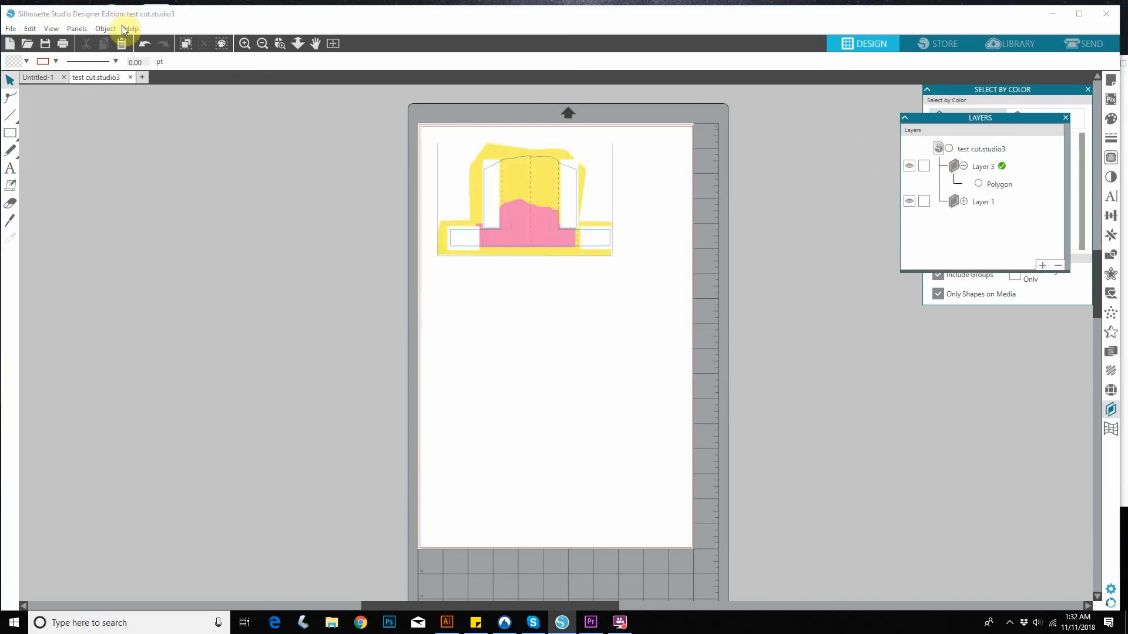
Turn on registration marks for the page with the Type 1 style for CAMEO, Portrait and Curio.
click(77, 29)
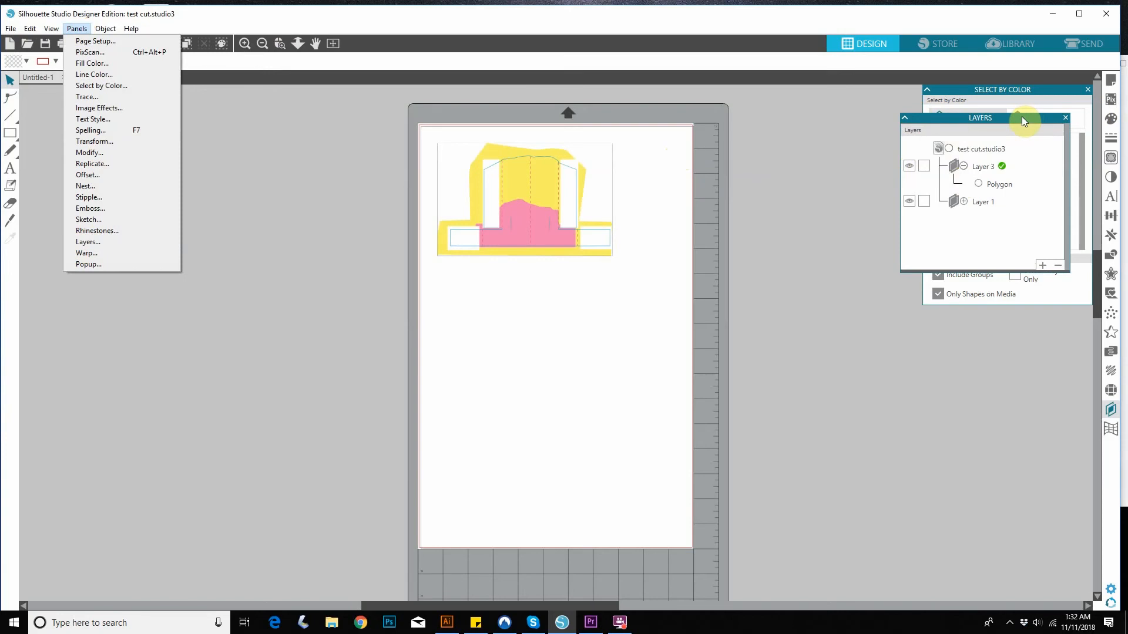
click(57, 29)
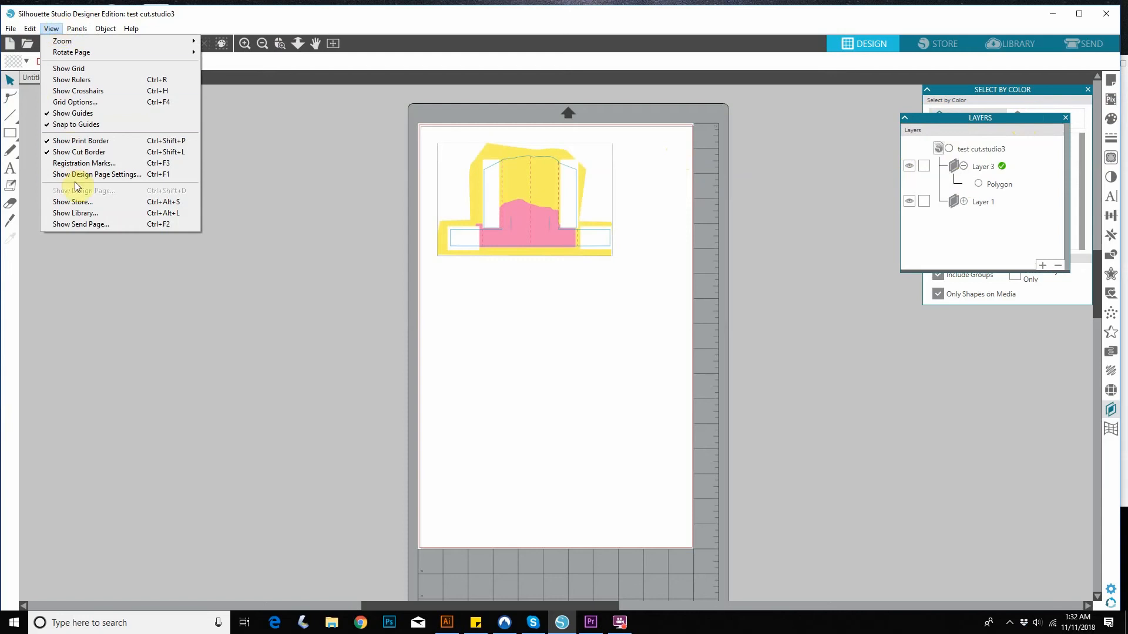
click(66, 164)
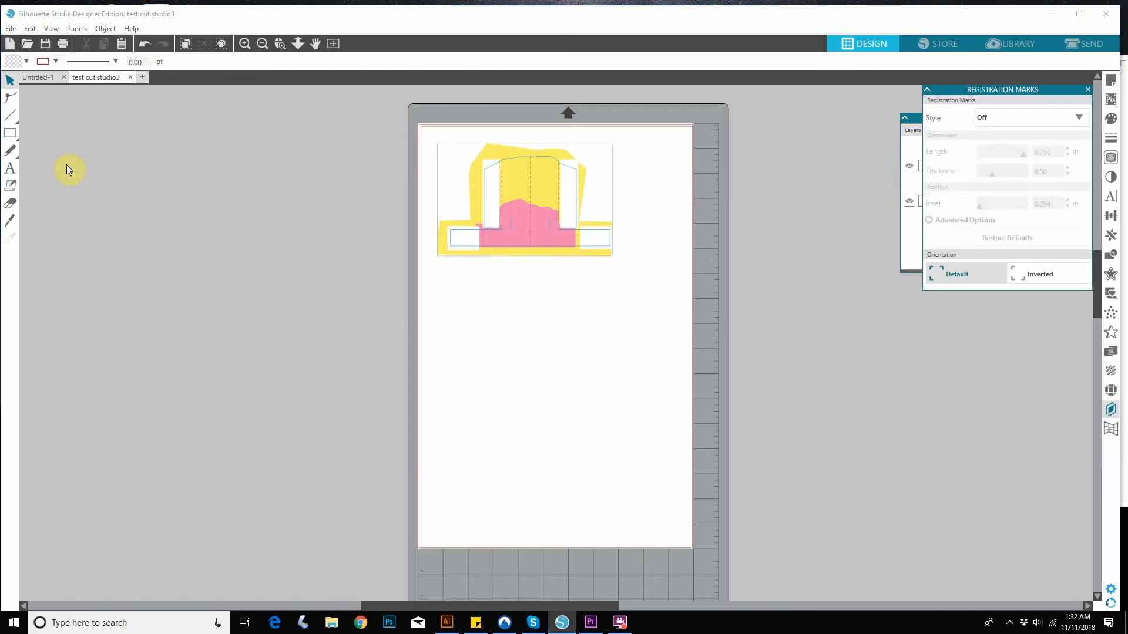
click(1028, 120)
click(1026, 117)
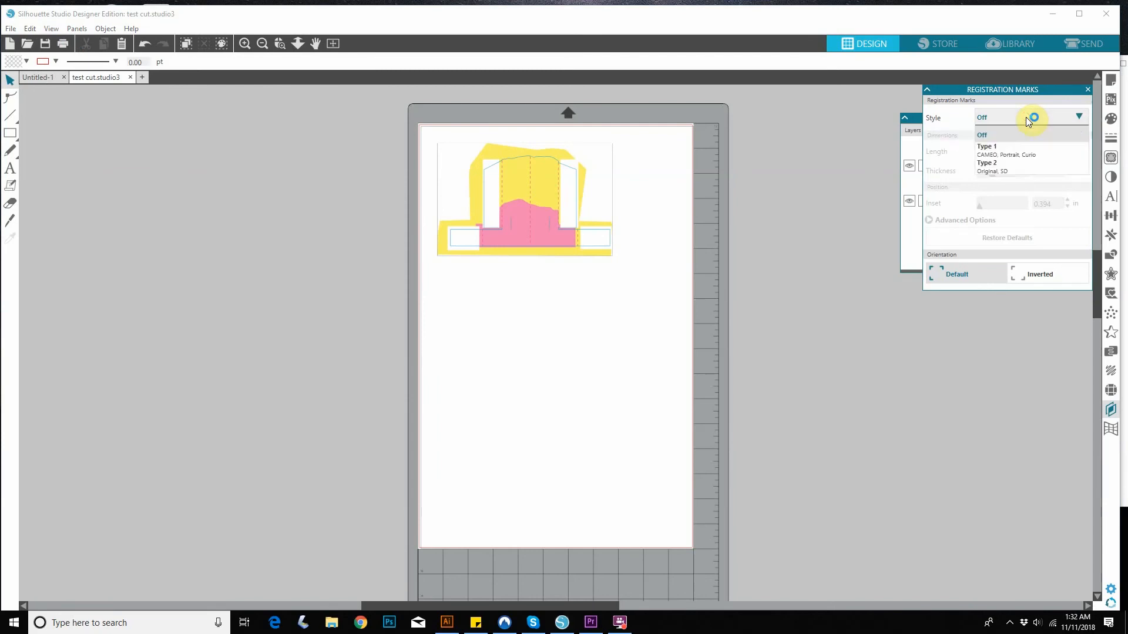
click(1031, 152)
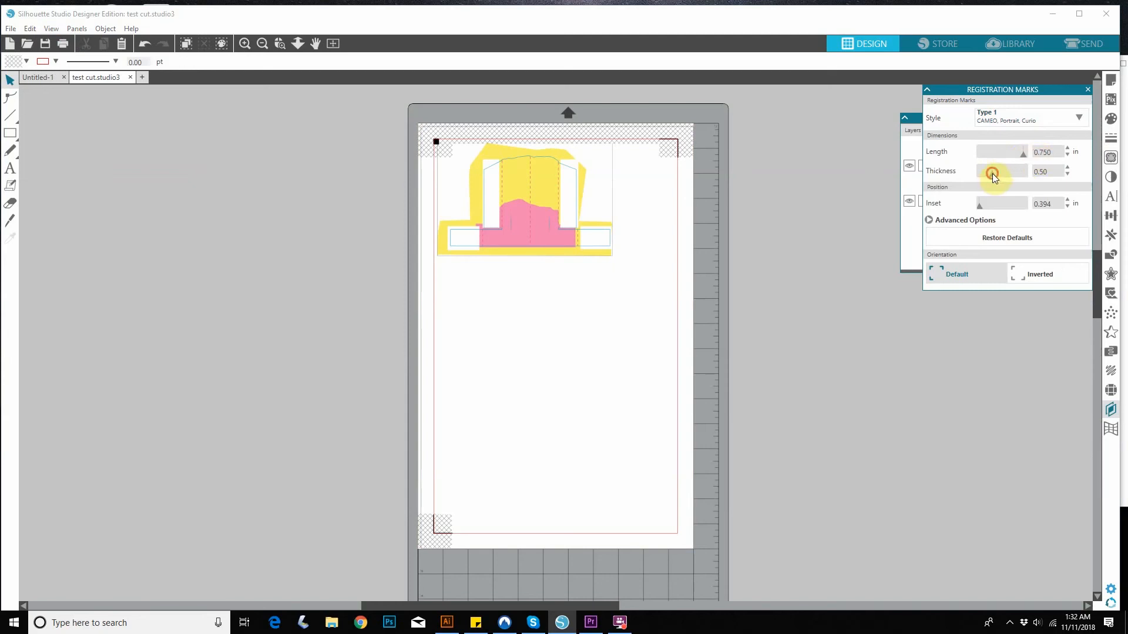
Set the thickness of the registration marks to 1.00.
drag(1019, 172, 1038, 171)
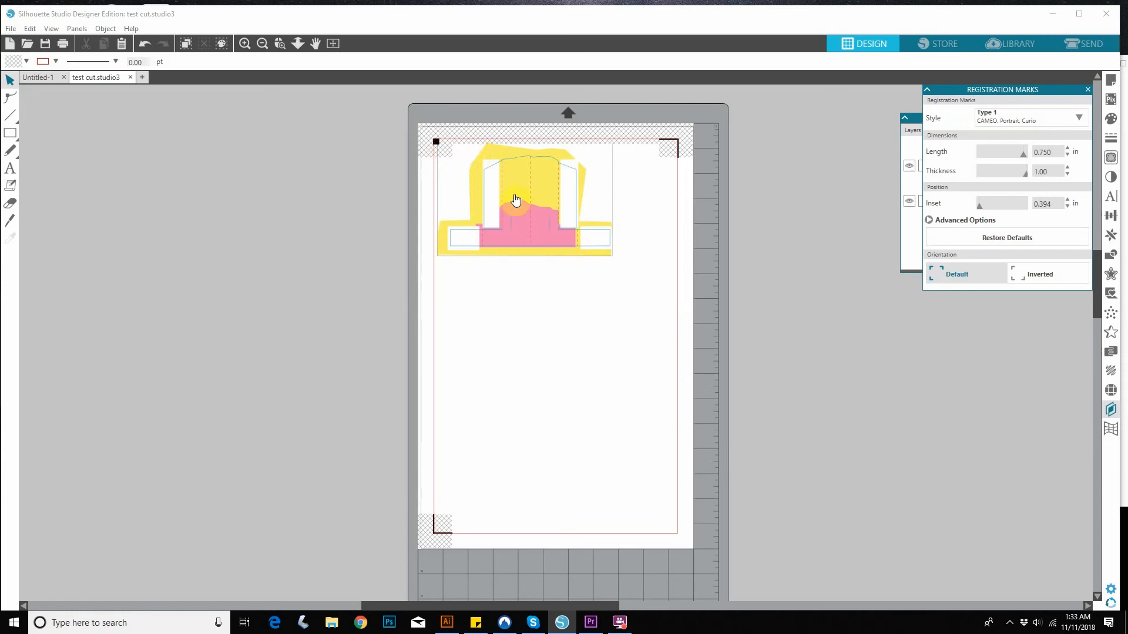
key(z)
click(464, 174)
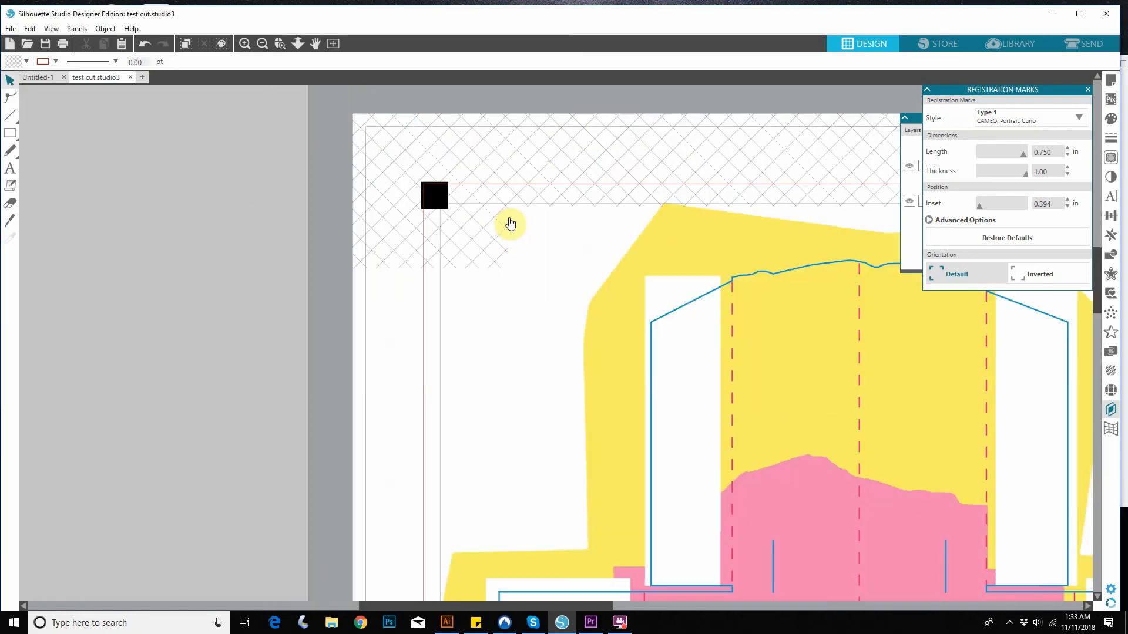
Select all artwork and cut lines and move them together slightly down and right, away from the hatched corner registration zone.
drag(621, 312, 509, 259)
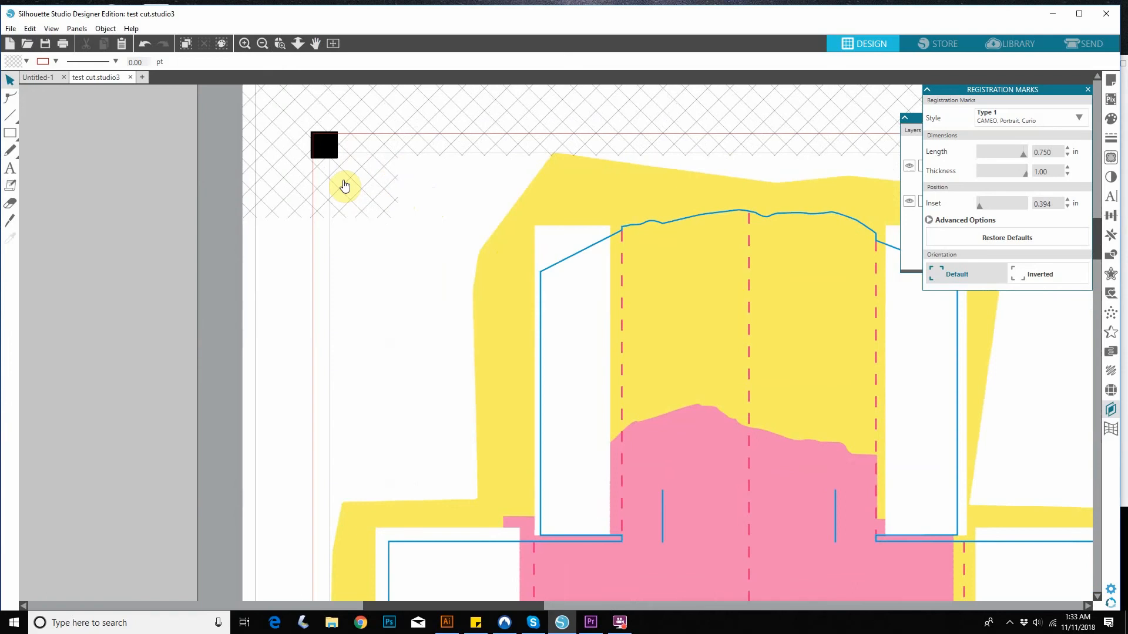
key(ctrl+a)
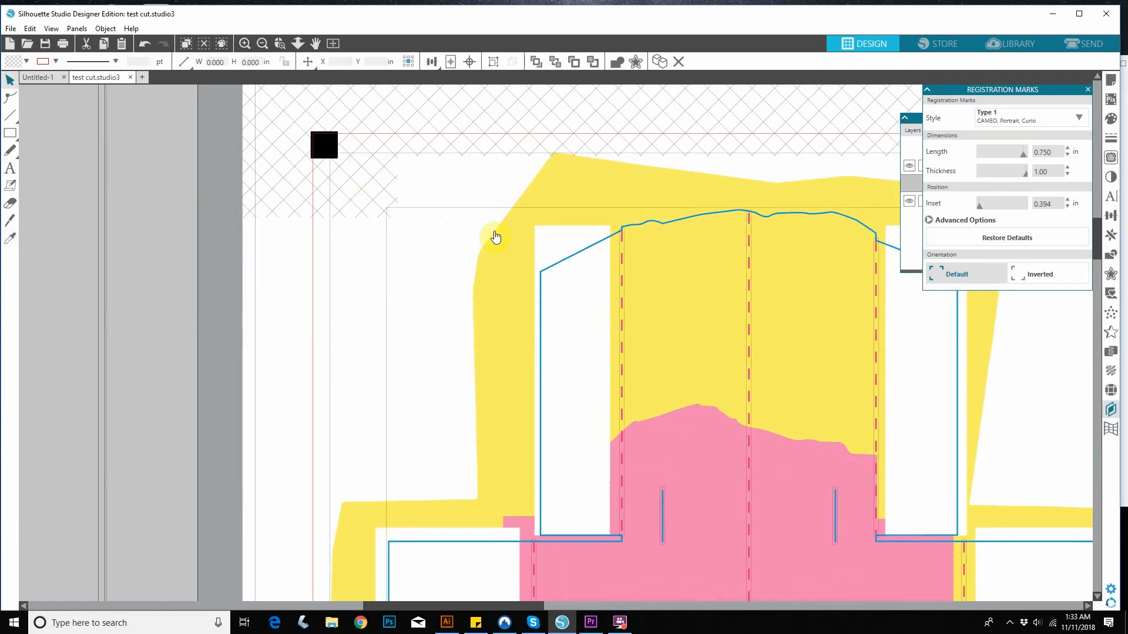
drag(474, 254, 491, 265)
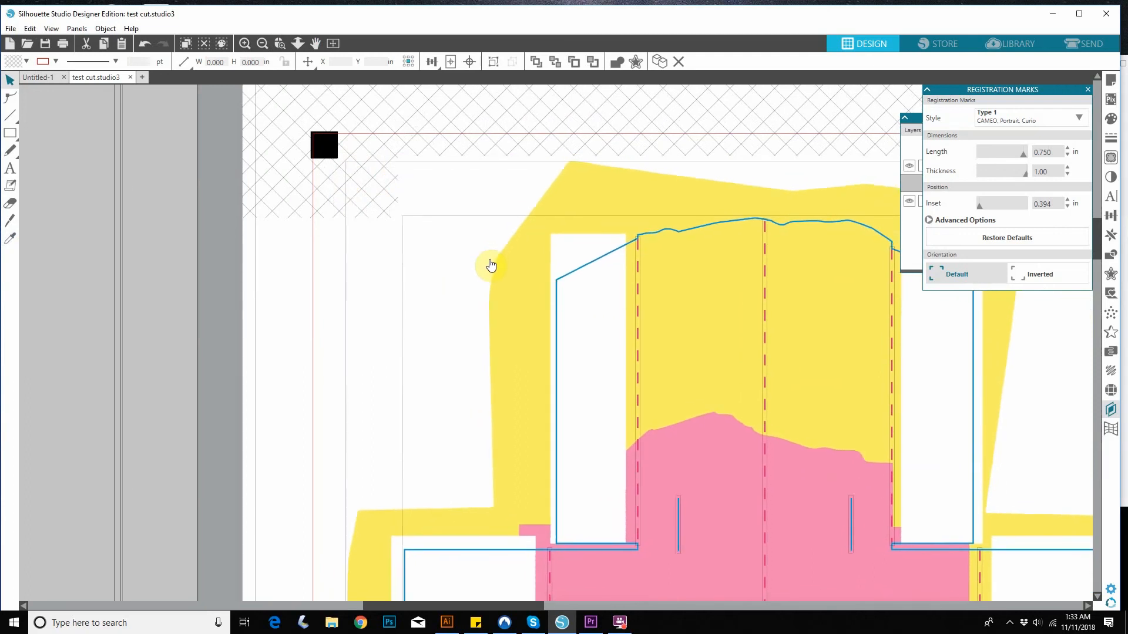
scroll(492, 265, down, 5)
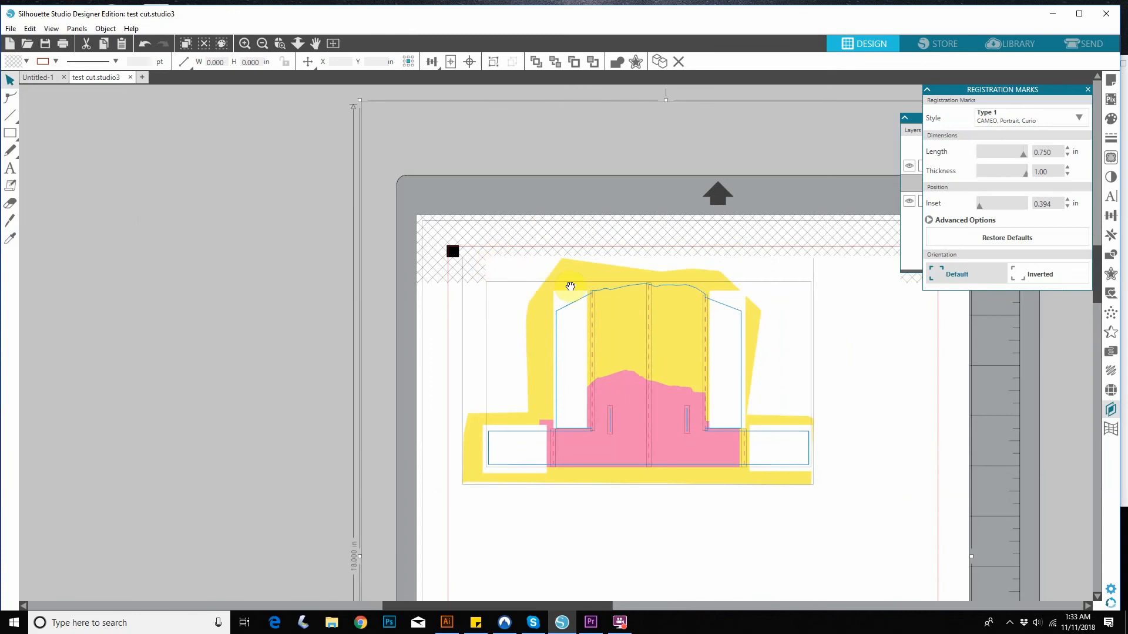
key(space)
drag(820, 441, 645, 116)
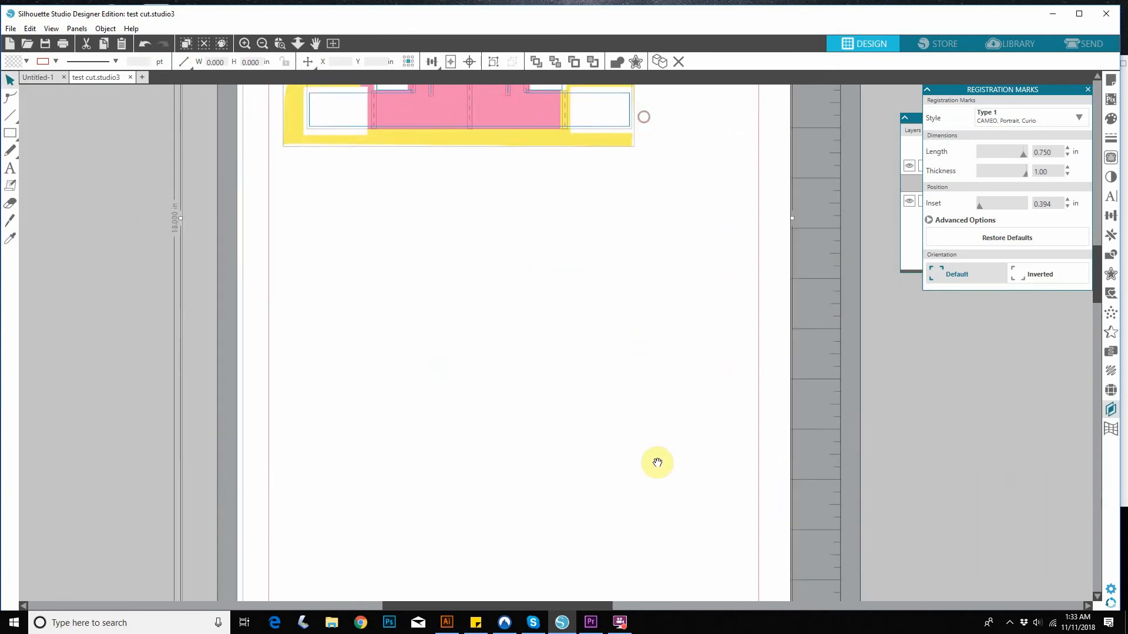
drag(631, 318, 590, 574)
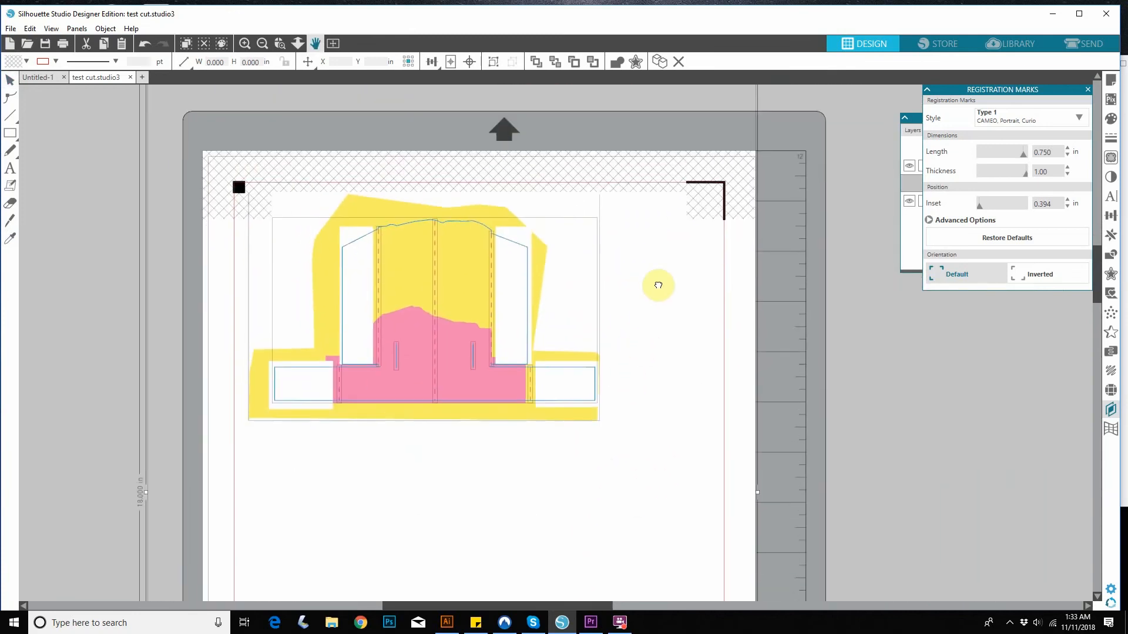
Go to the send setup and choose Ratchet Blade as the cutting tool for Tool 1.
click(1084, 44)
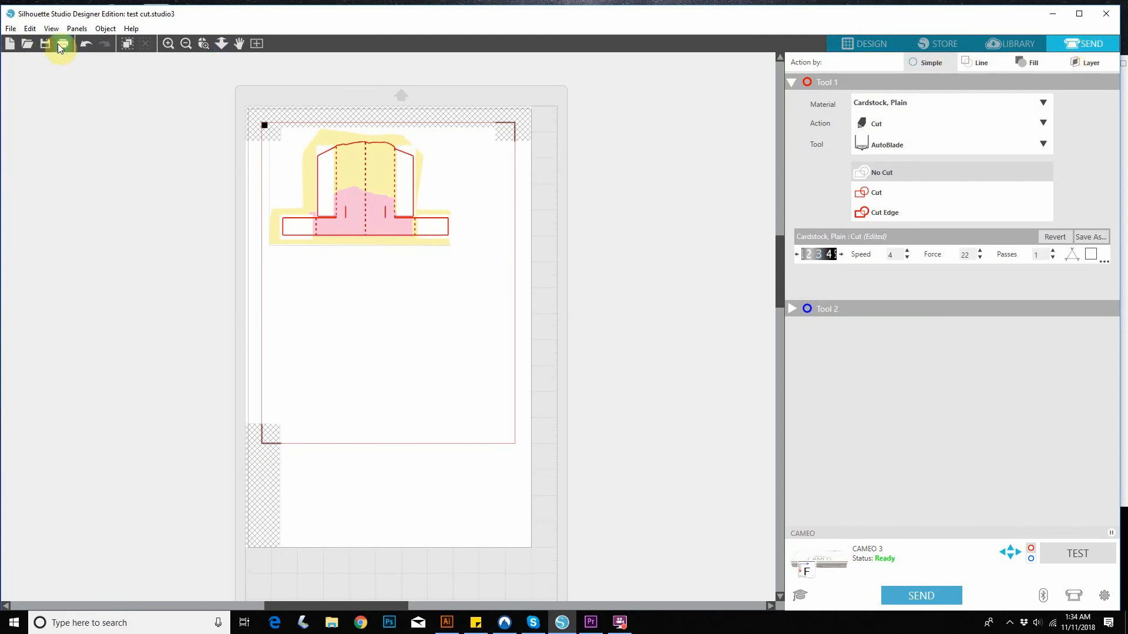
click(10, 29)
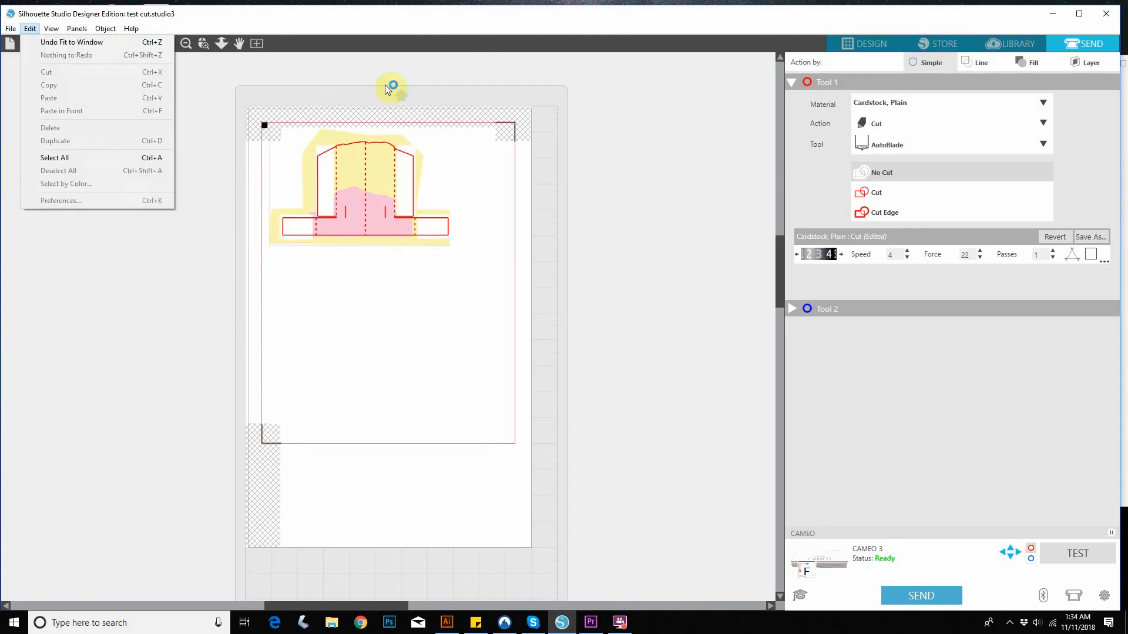
click(588, 23)
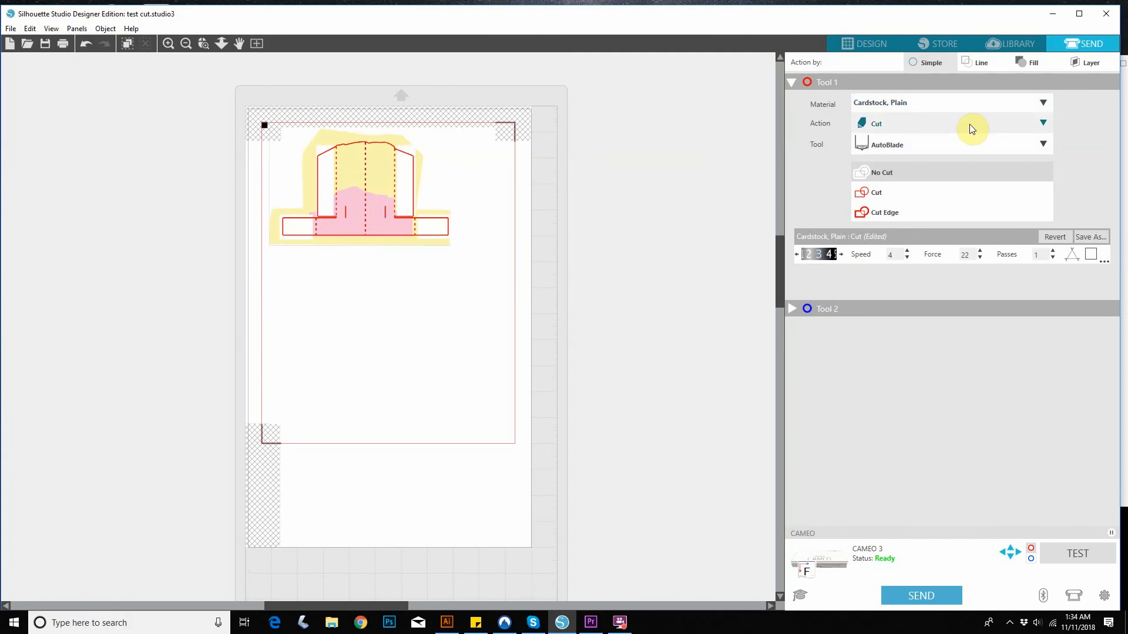
click(1002, 147)
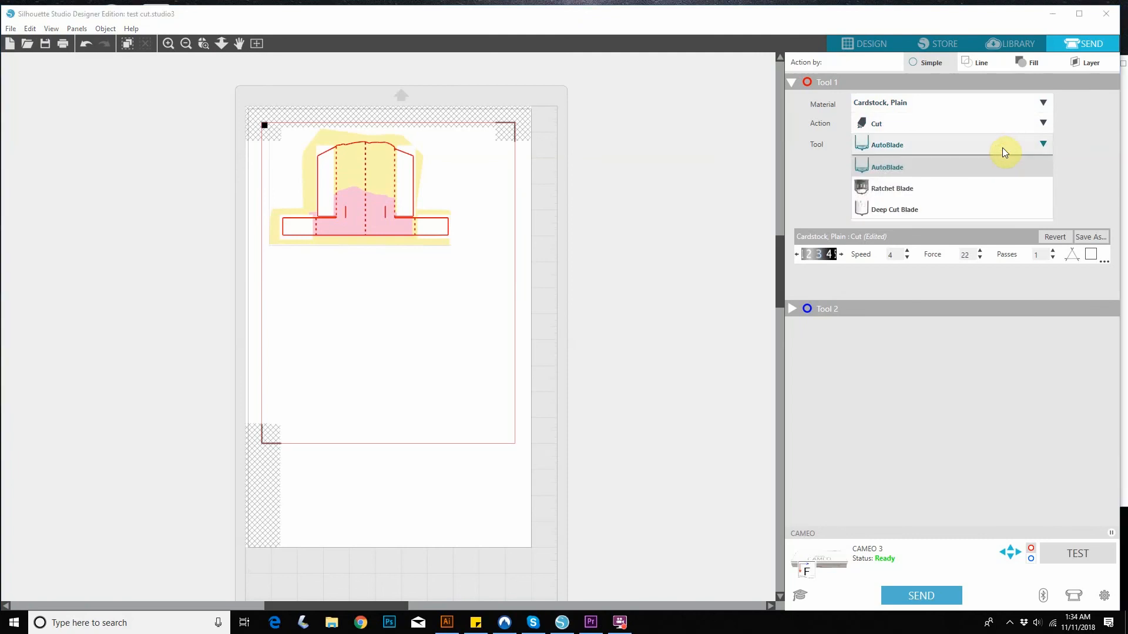
click(910, 185)
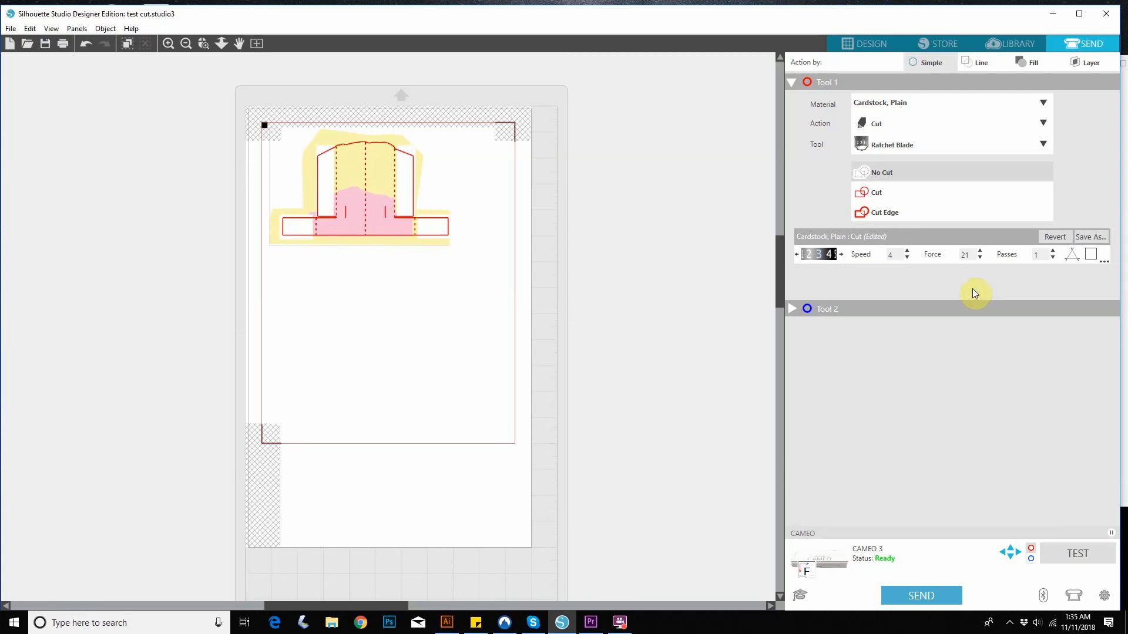
Return to the design, hide Layer 3 with the printed artwork, and reopen the send setup with only the cut lines.
click(875, 43)
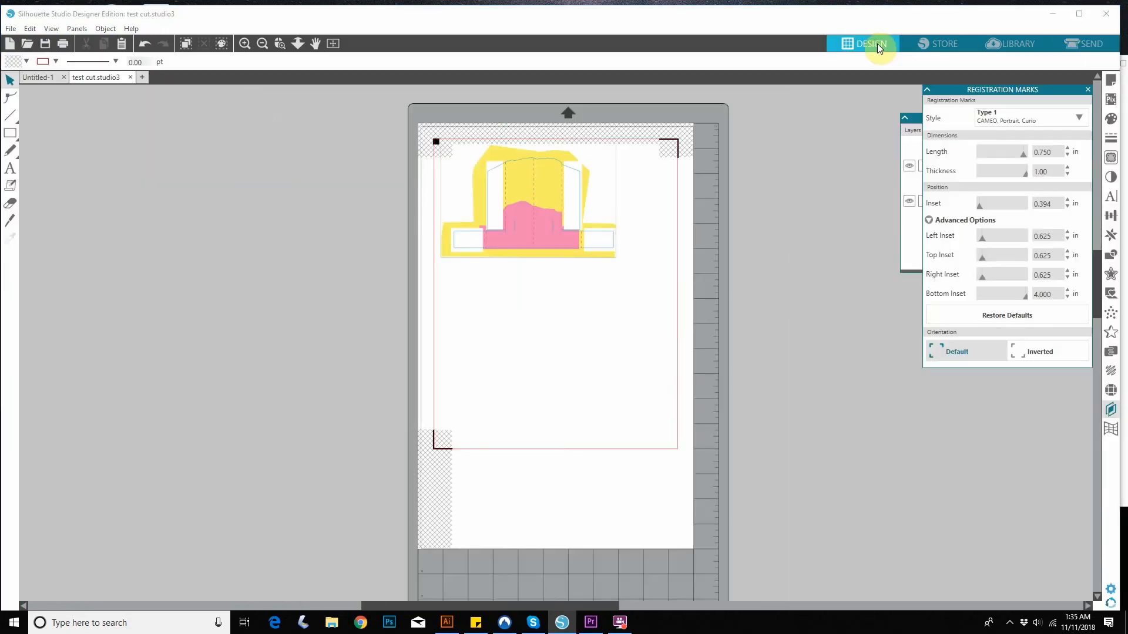
click(912, 123)
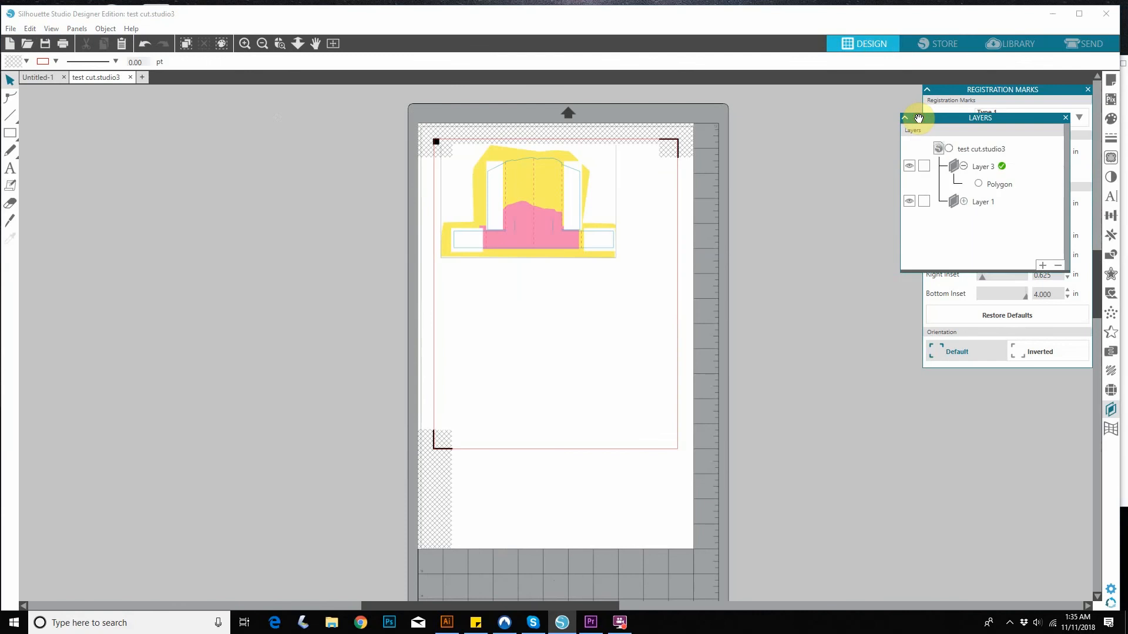
click(909, 167)
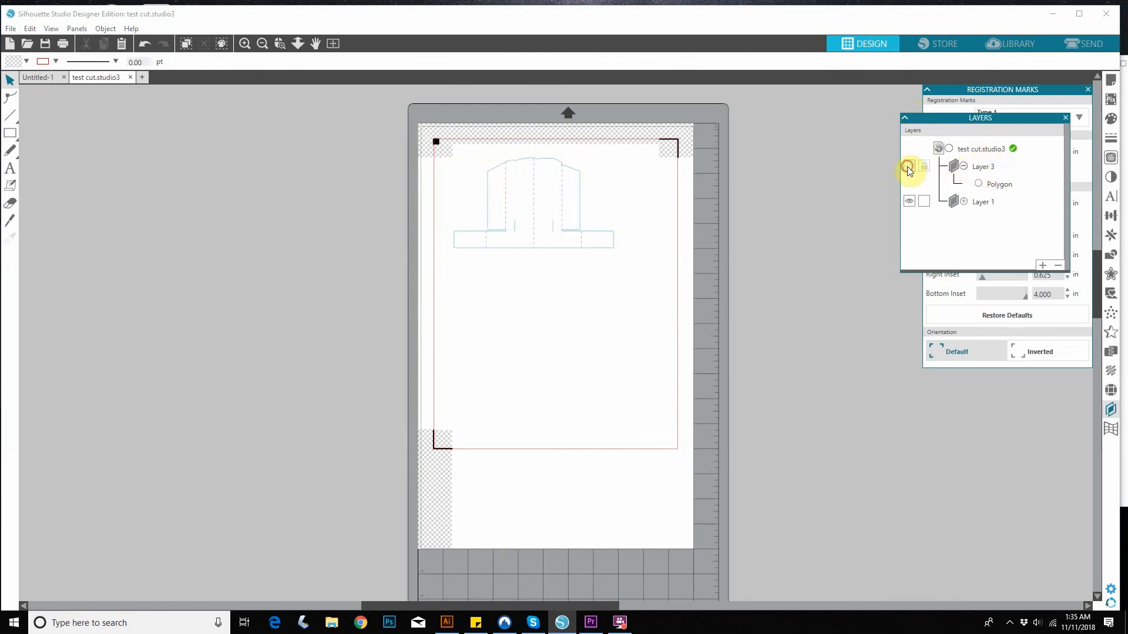
click(1087, 44)
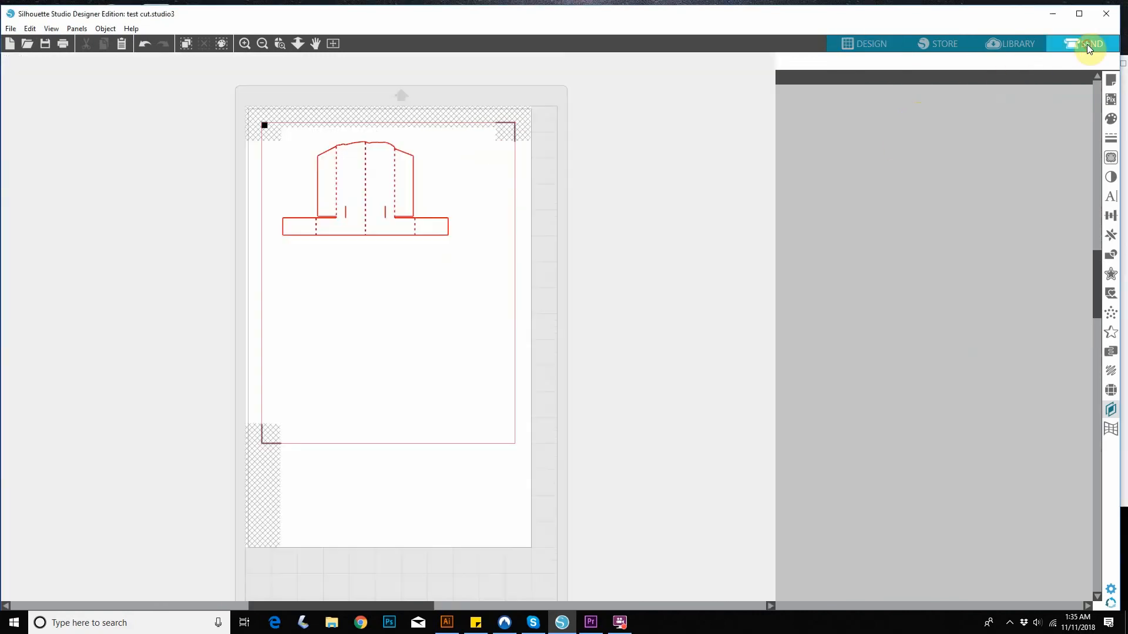